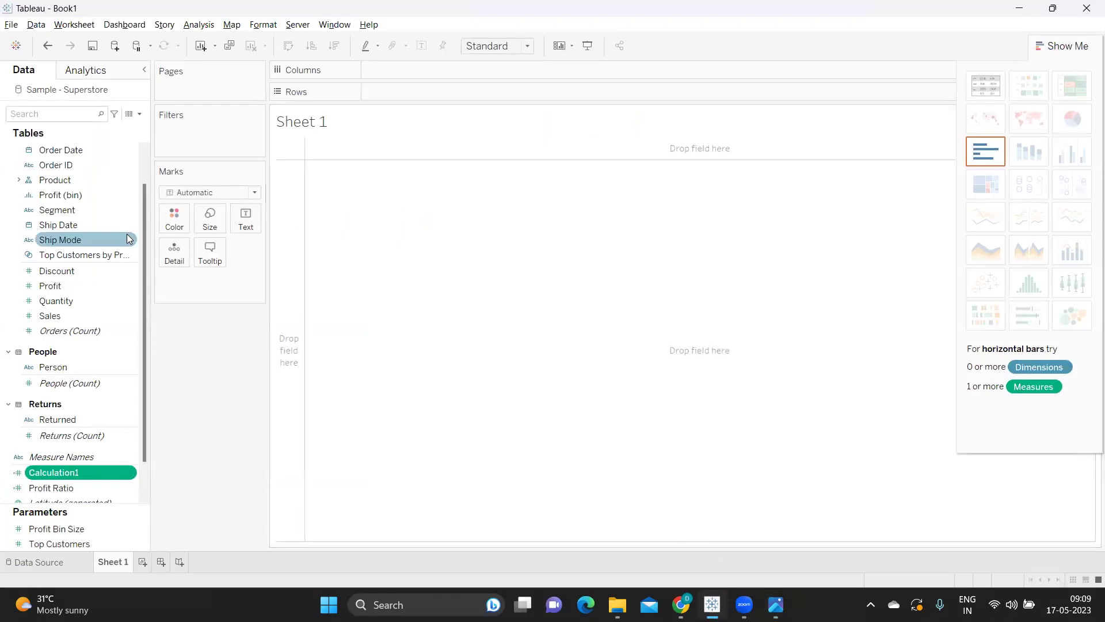
Step: Add Customer Name and Order Date from the Orders table to the sheet's rows
{"action": "scroll", "coordinate": [110, 203], "scroll_direction": "up", "scroll_amount": 1}
{"action": "left_click_drag", "start_coordinate": [93, 172], "coordinate": [413, 95]}
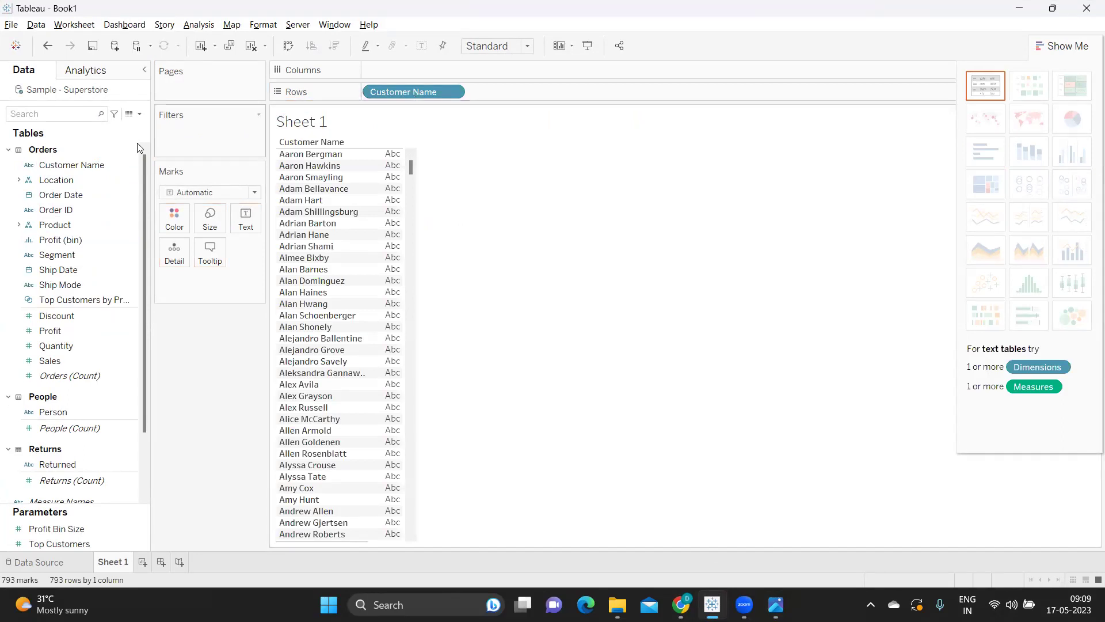
{"action": "left_click_drag", "start_coordinate": [61, 194], "coordinate": [482, 93]}
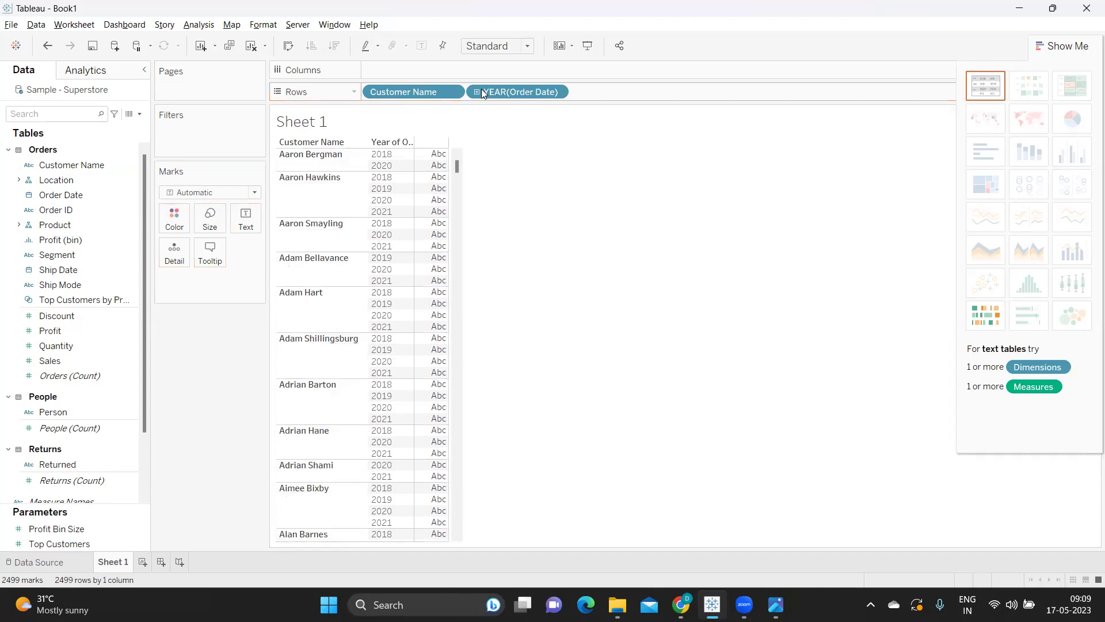
Step: Change Order Date in the rows to Exact Date and make it discrete
{"action": "left_click", "coordinate": [556, 92]}
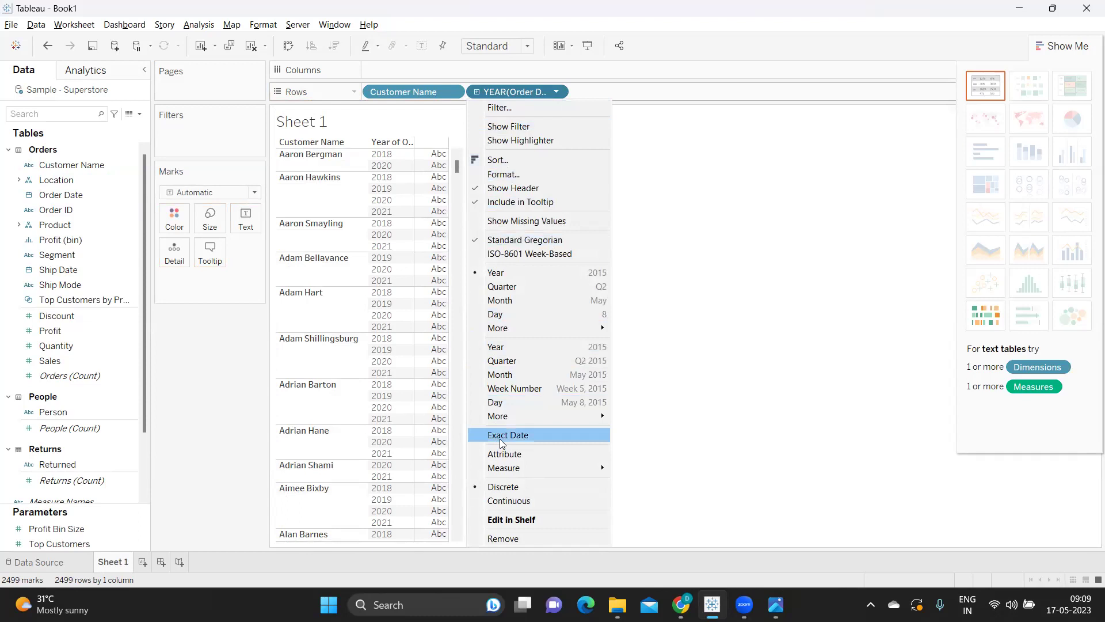
{"action": "key", "text": "Escape"}
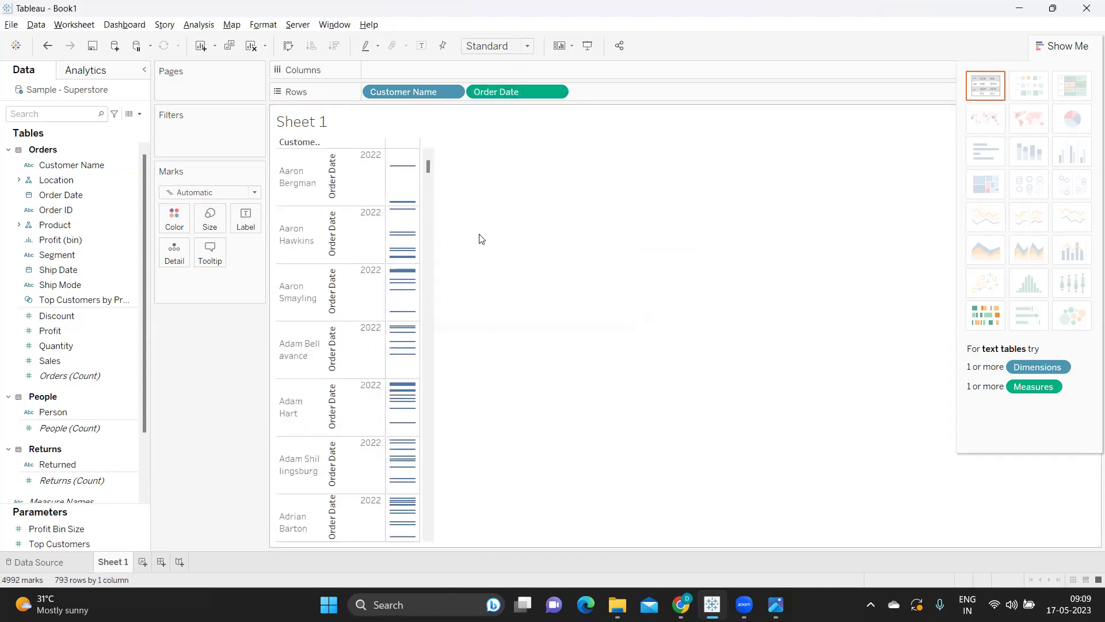
{"action": "left_click", "coordinate": [556, 92]}
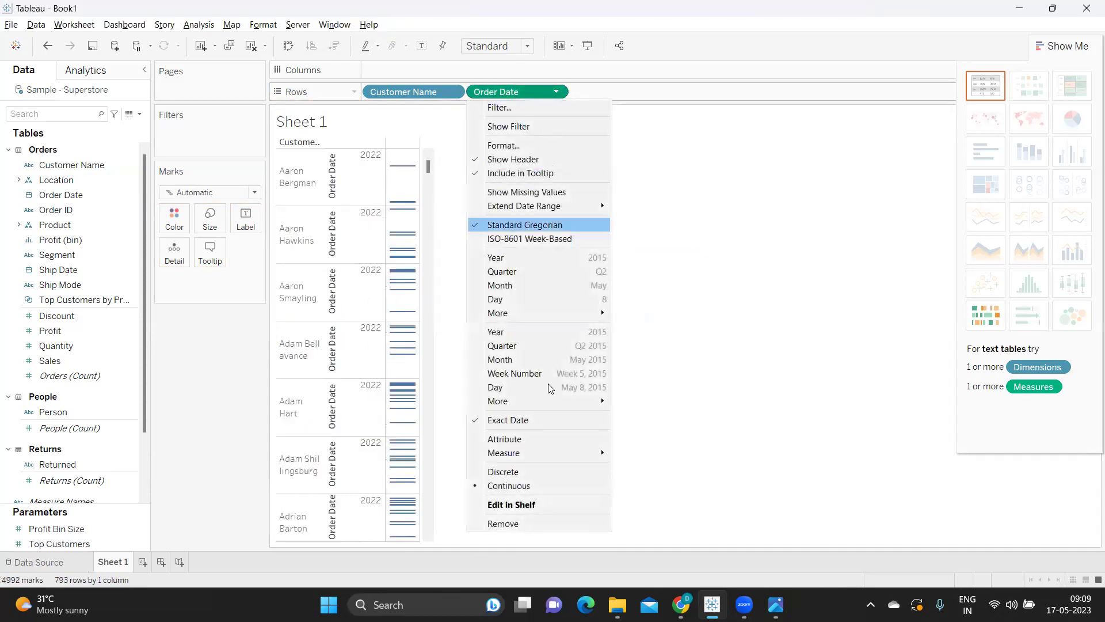
{"action": "left_click", "coordinate": [506, 472]}
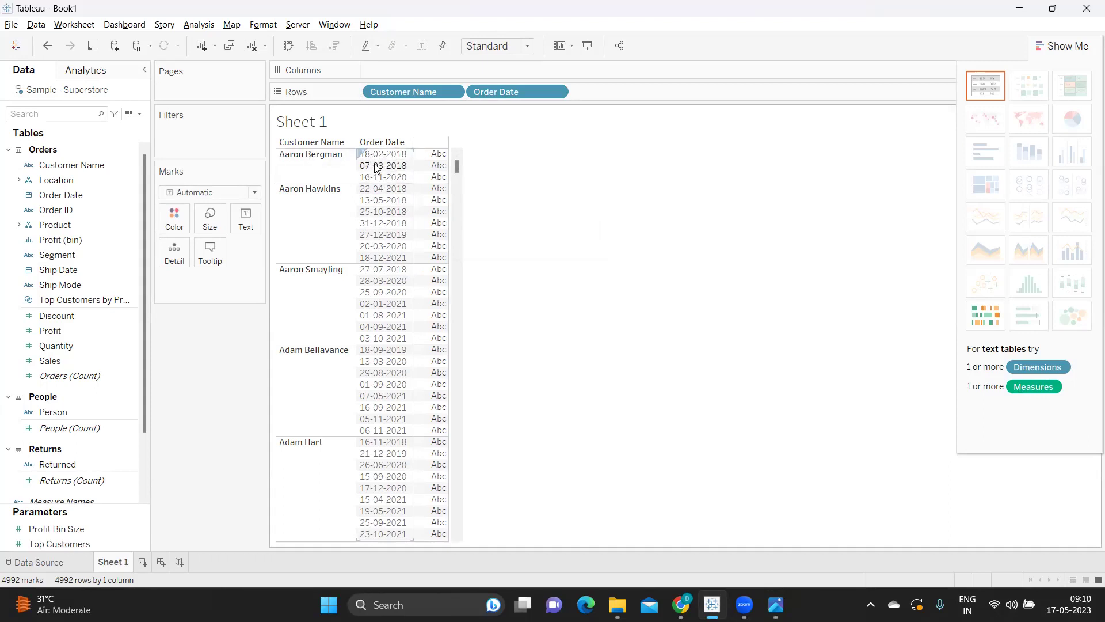
Step: Create a calculated field named Difference, collapsing the function reference and moving the editor clear of the table
{"action": "left_click", "coordinate": [139, 114]}
{"action": "left_click", "coordinate": [116, 126]}
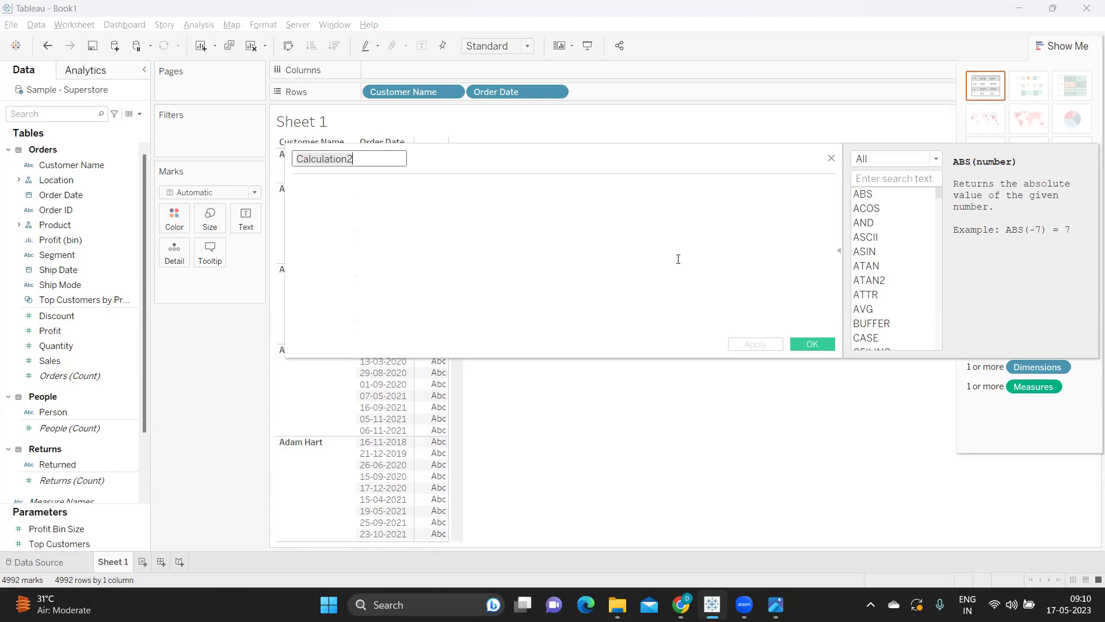
{"action": "type", "text": "Difference"}
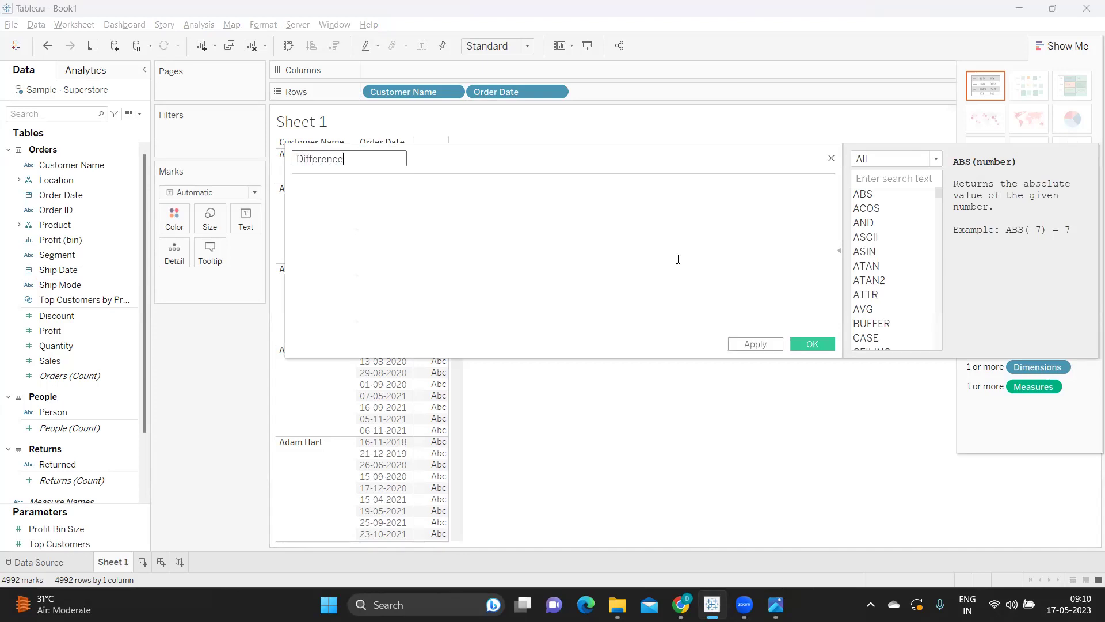
{"action": "left_click", "coordinate": [678, 258]}
{"action": "left_click", "coordinate": [840, 251]}
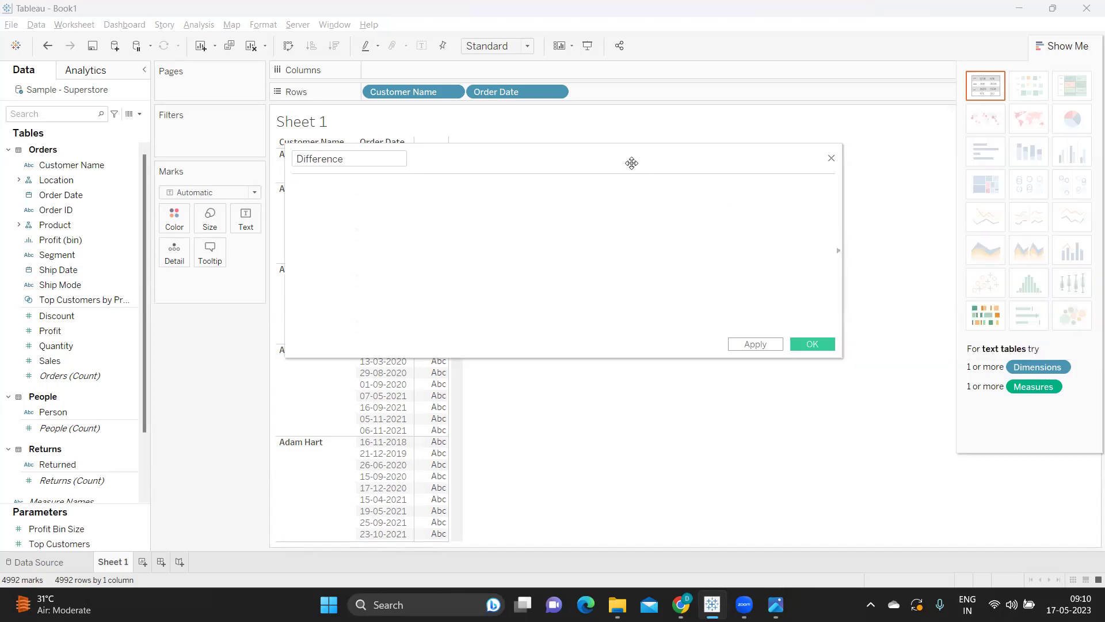
{"action": "left_click_drag", "start_coordinate": [631, 161], "coordinate": [886, 200]}
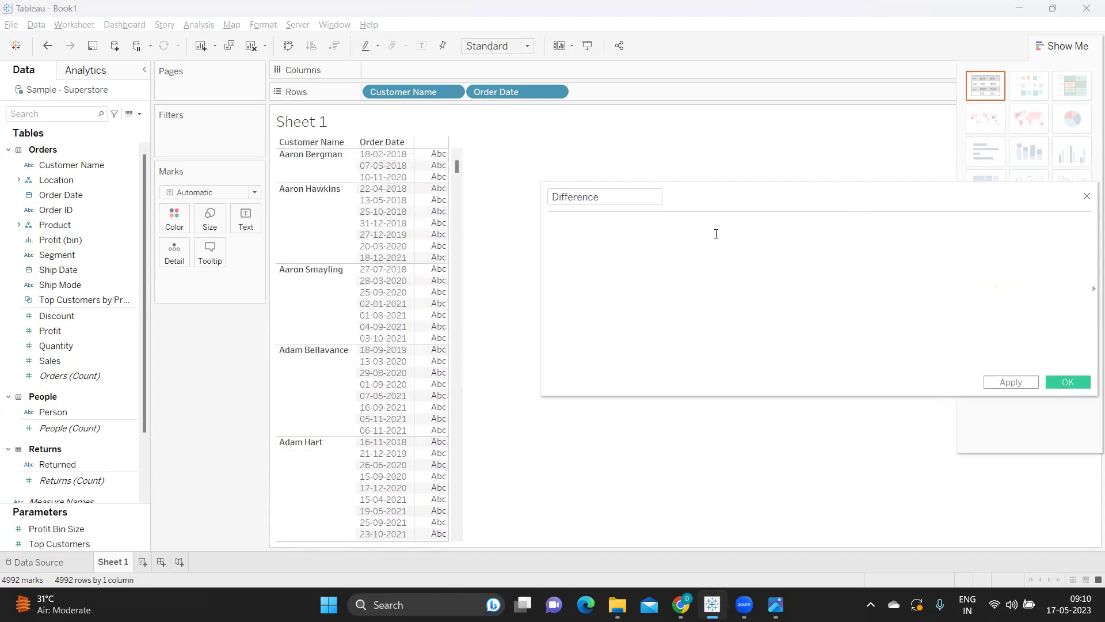
Step: Start the Difference formula with DATEDIFF('day') and enlarge the calculation editor beside the table
{"action": "type", "text": "date"}
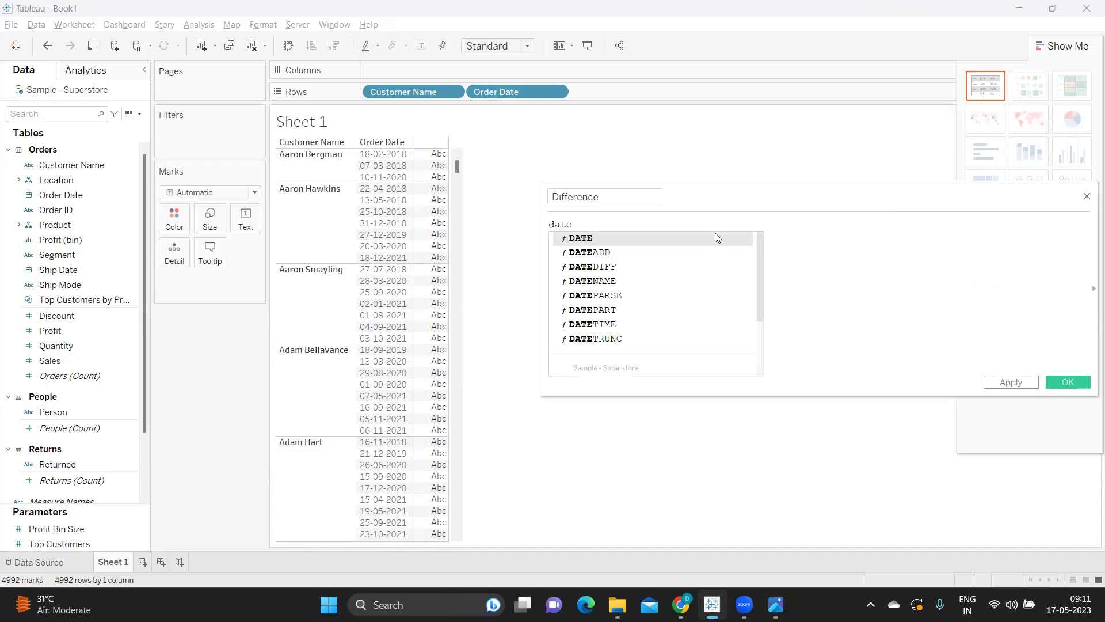
{"action": "key", "text": "Down"}
{"action": "key", "text": "Down"}
{"action": "key", "text": "Return"}
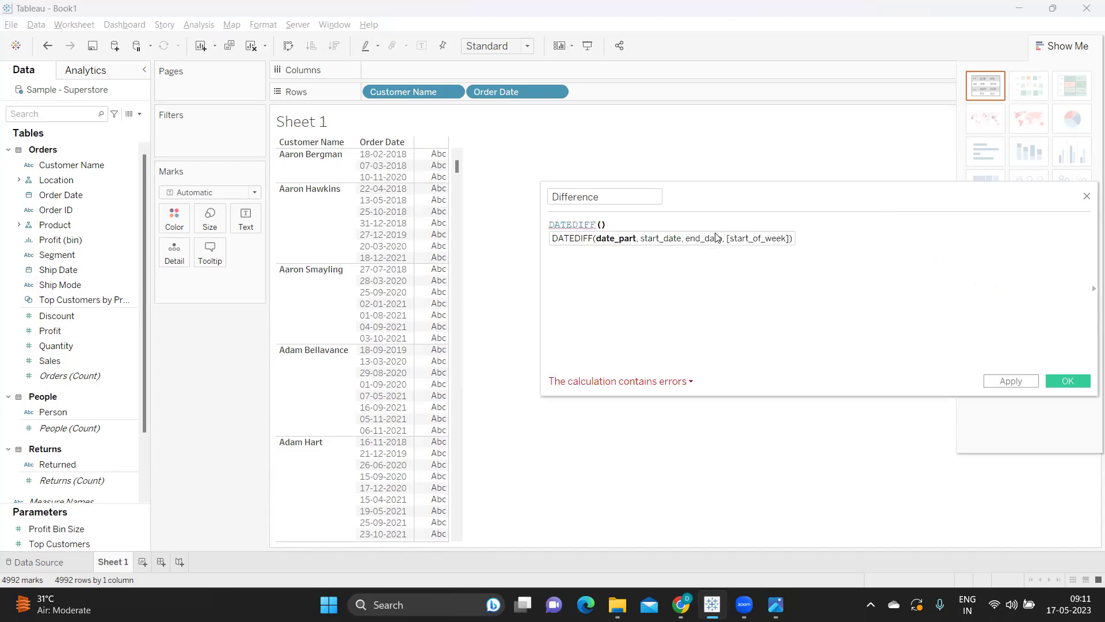
{"action": "type", "text": "'day'"}
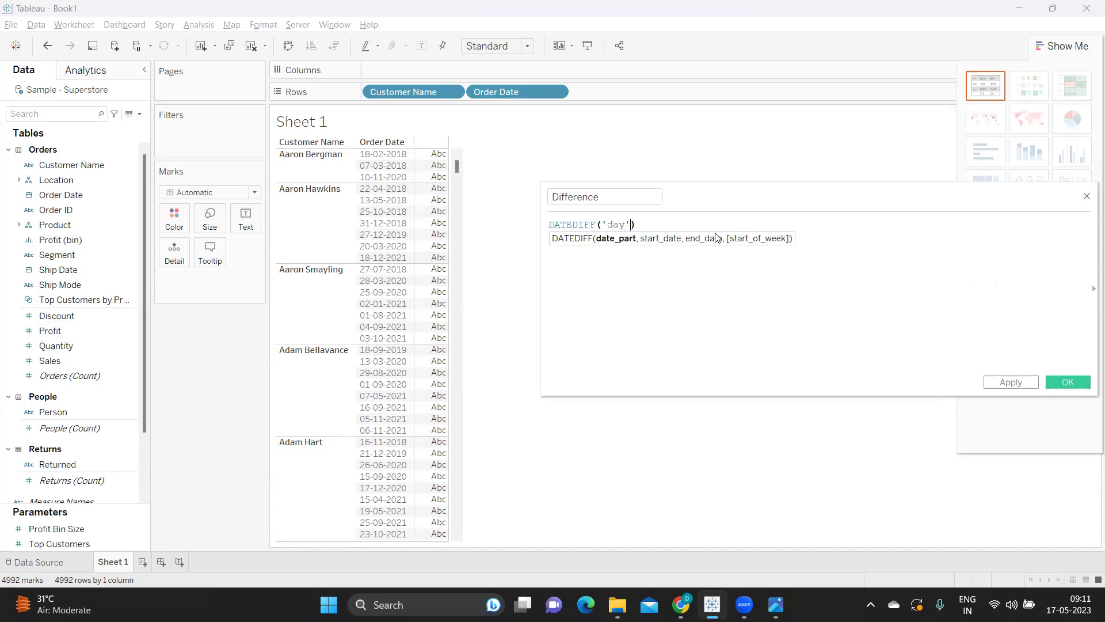
{"action": "left_click_drag", "start_coordinate": [817, 205], "coordinate": [713, 229]}
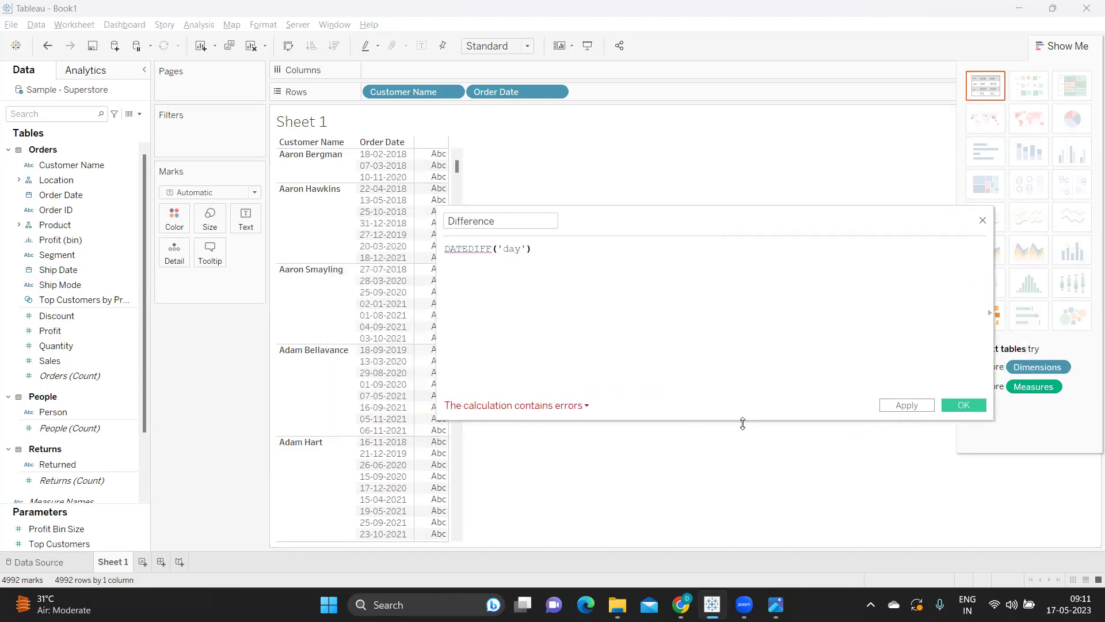
{"action": "left_click_drag", "start_coordinate": [742, 420], "coordinate": [750, 468]}
{"action": "left_click_drag", "start_coordinate": [638, 217], "coordinate": [746, 215]}
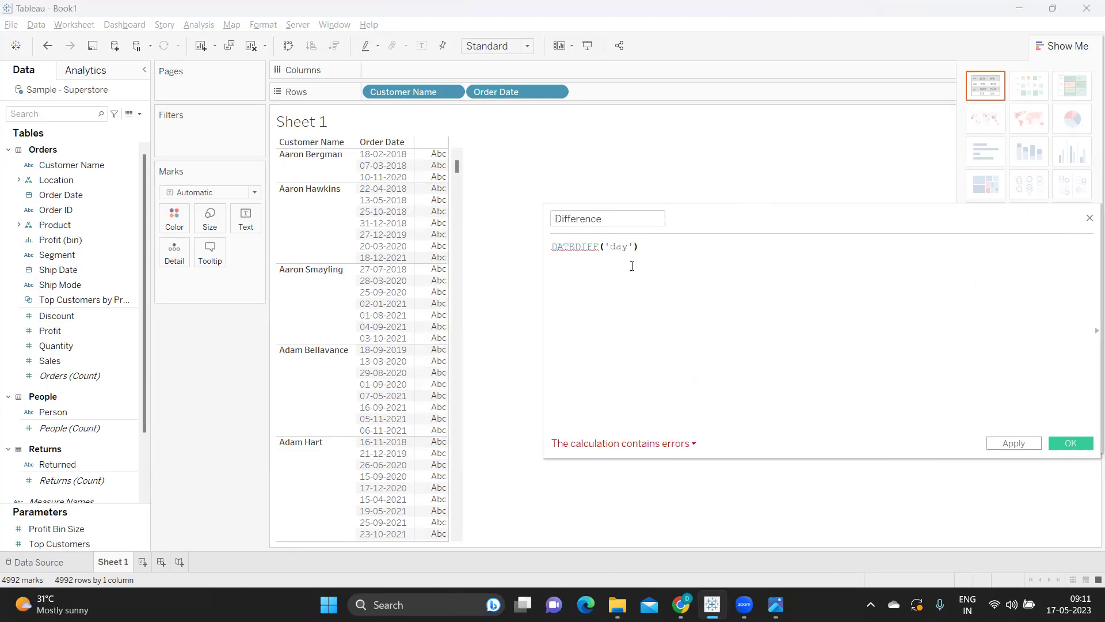
Step: Add lookup(min([Order Date]),-1) as the start date argument of the DATEDIFF formula
{"action": "type", "text": ","}
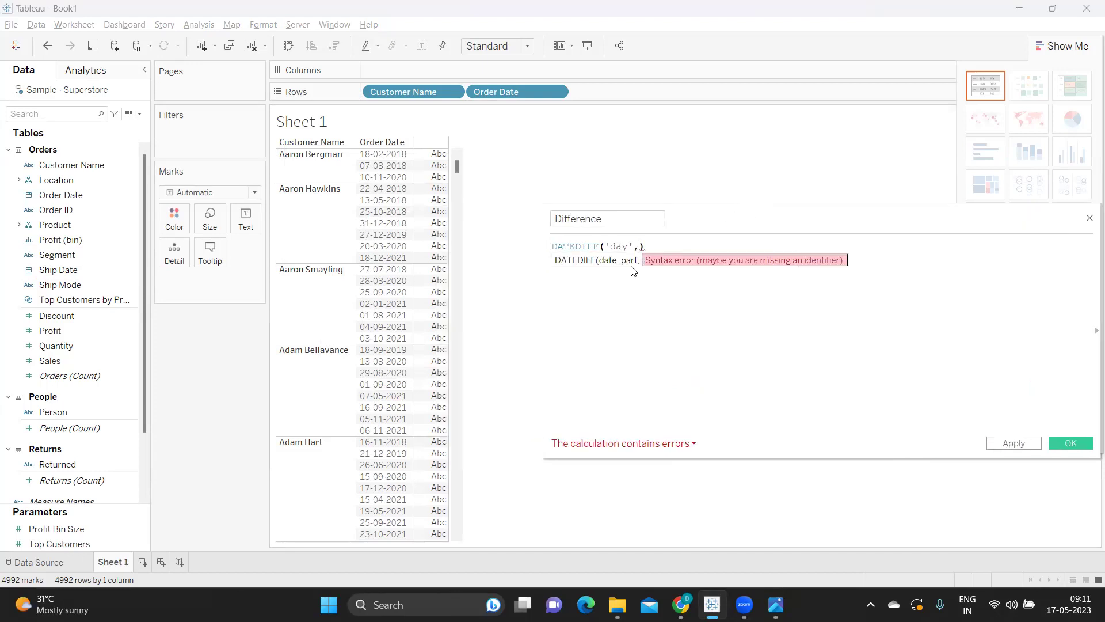
{"action": "type", "text": "lookup"}
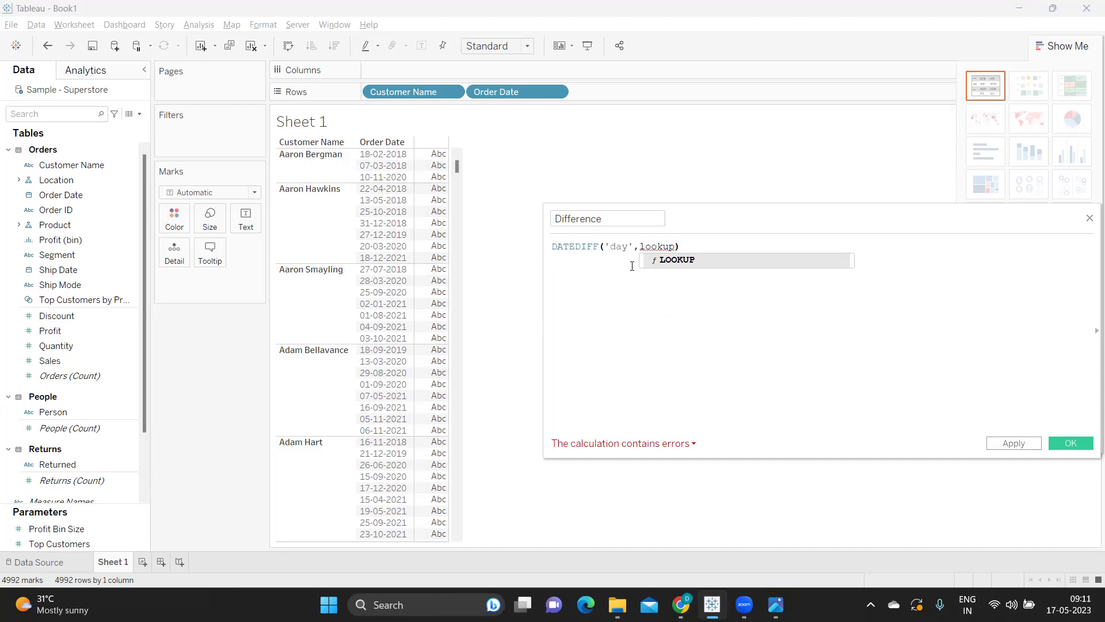
{"action": "type", "text": "("}
{"action": "type", "text": "min(ord"}
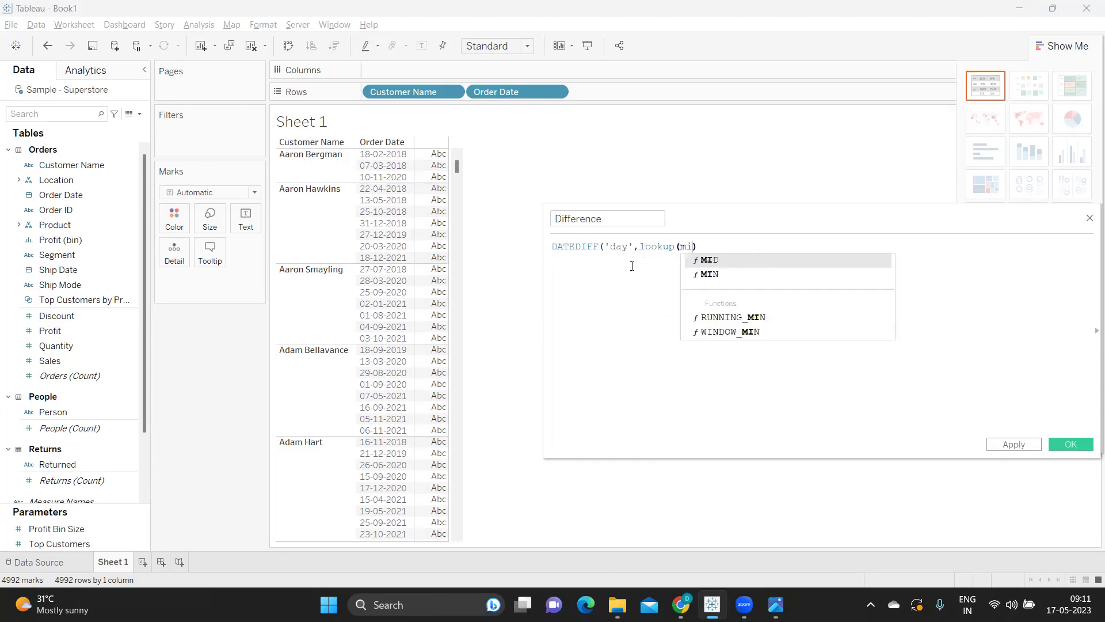
{"action": "key", "text": "Return"}
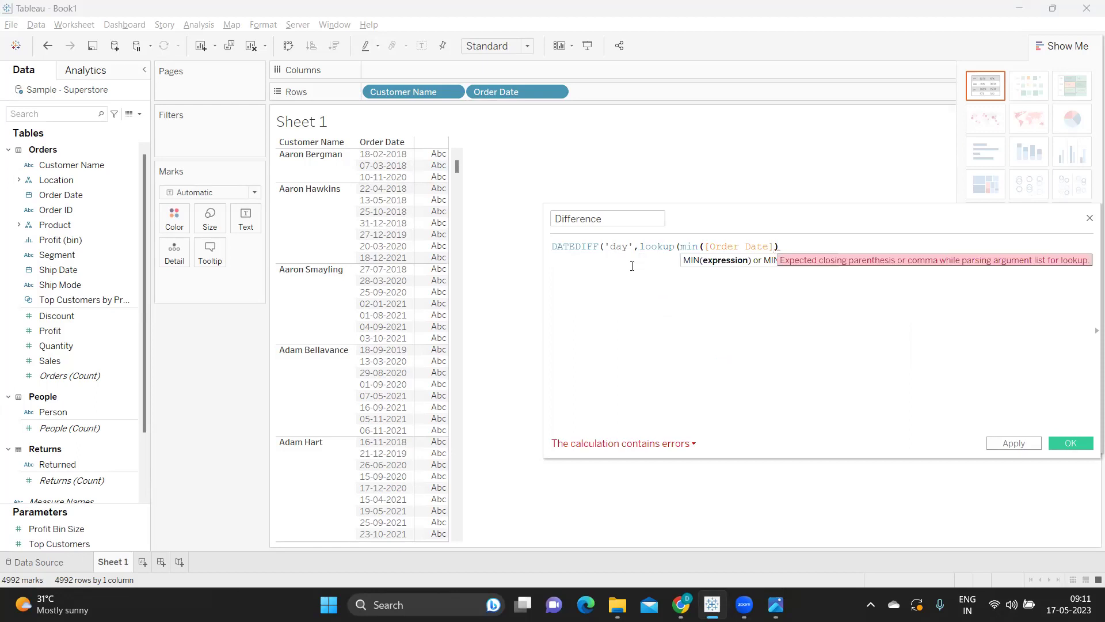
{"action": "type", "text": ",-1"}
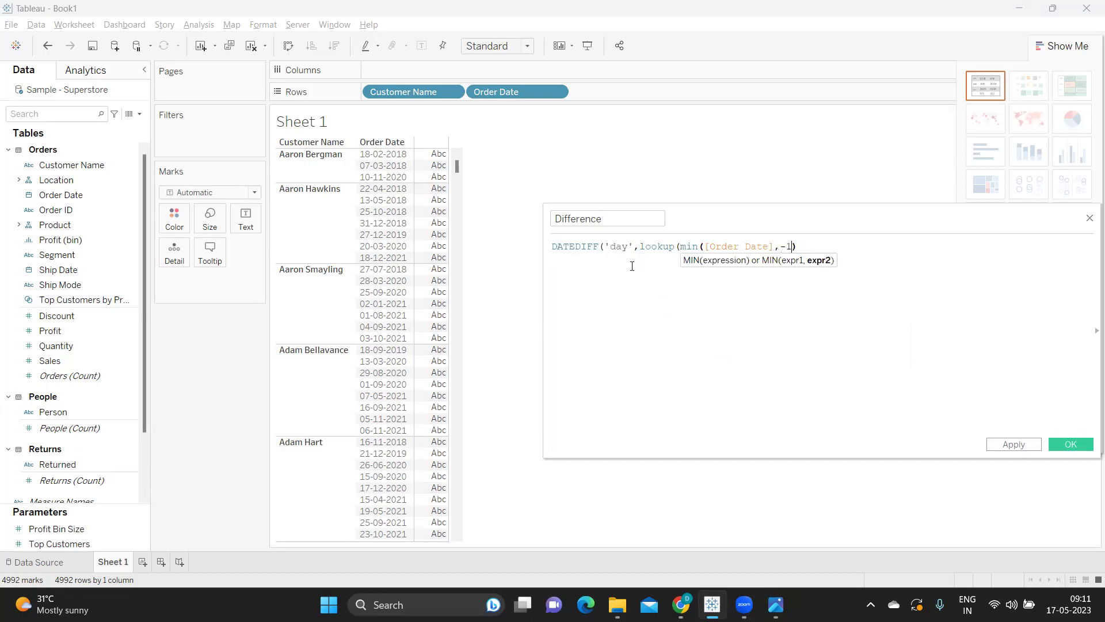
{"action": "key", "text": "Left"}
{"action": "key", "text": "Left"}
{"action": "key", "text": "Left"}
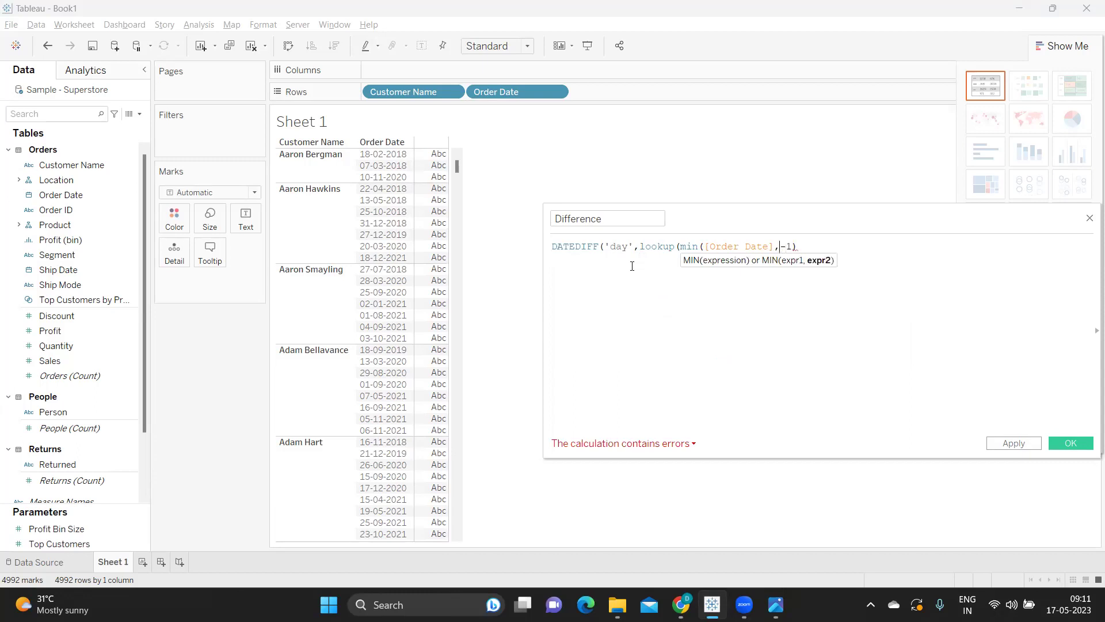
{"action": "type", "text": ")"}
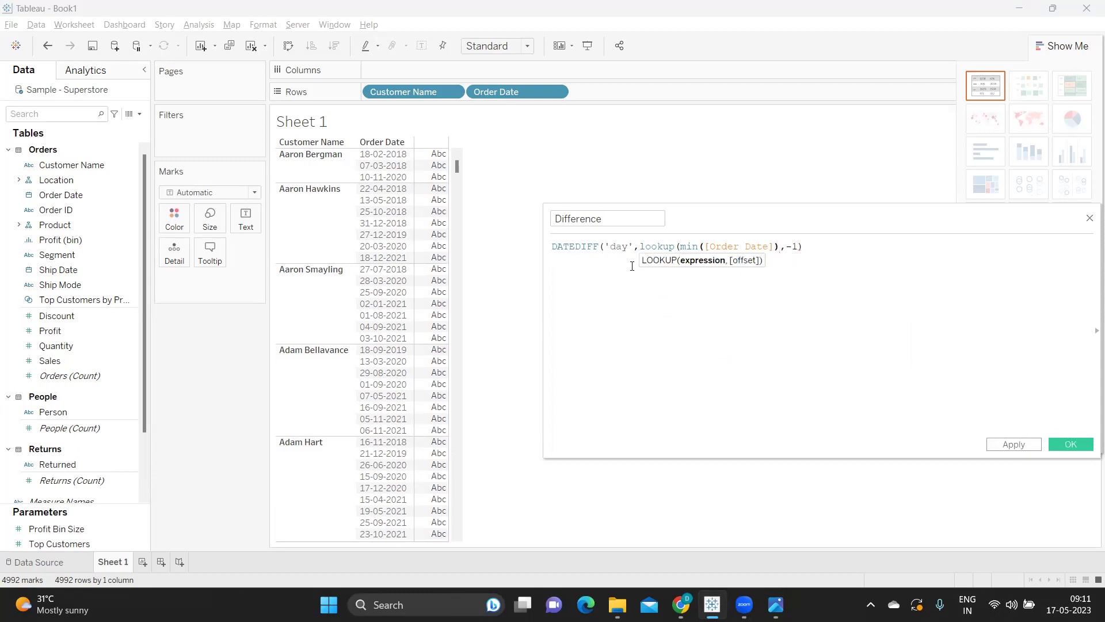
{"action": "left_click", "coordinate": [798, 248]}
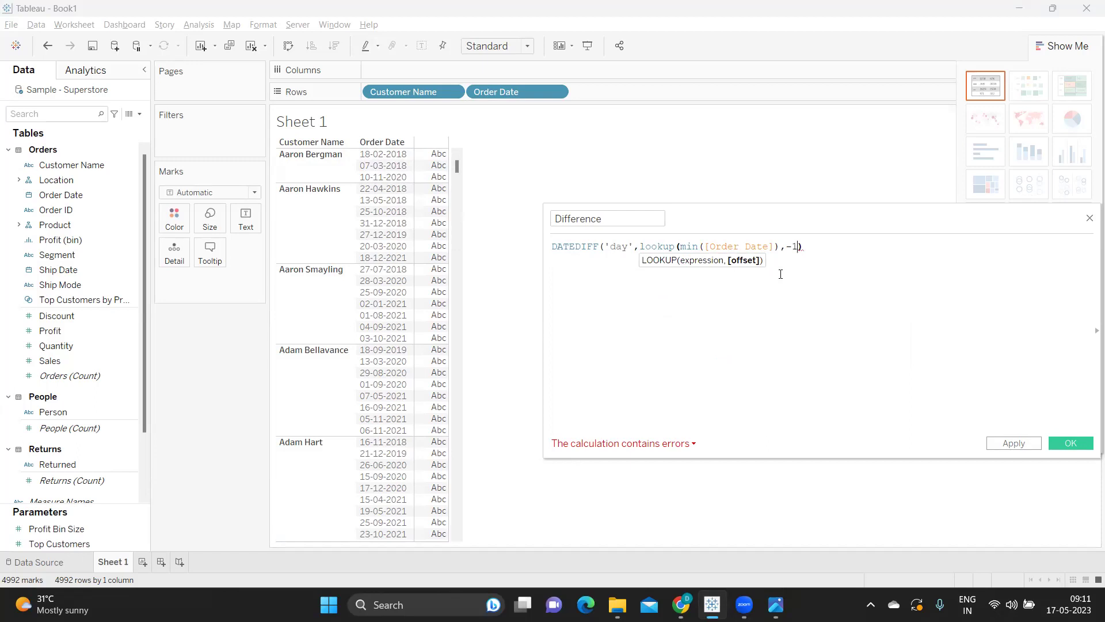
{"action": "key", "text": "Right"}
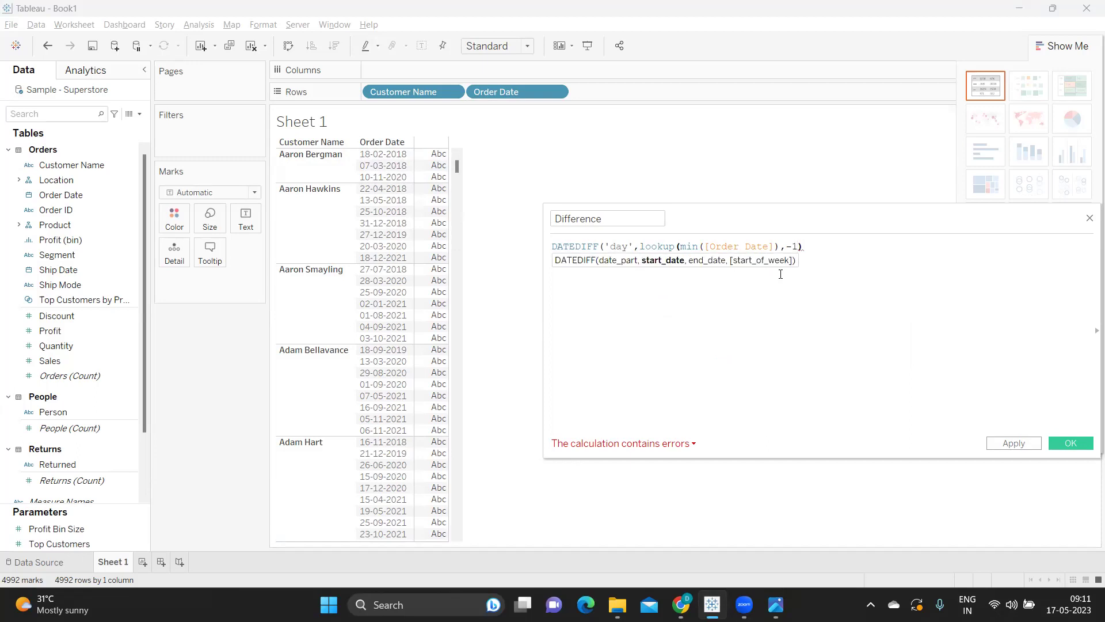
Step: Add min([Order Date]) as the end date, close the DATEDIFF formula, and save the Difference calculation
{"action": "type", "text": ","}
{"action": "type", "text": "min"}
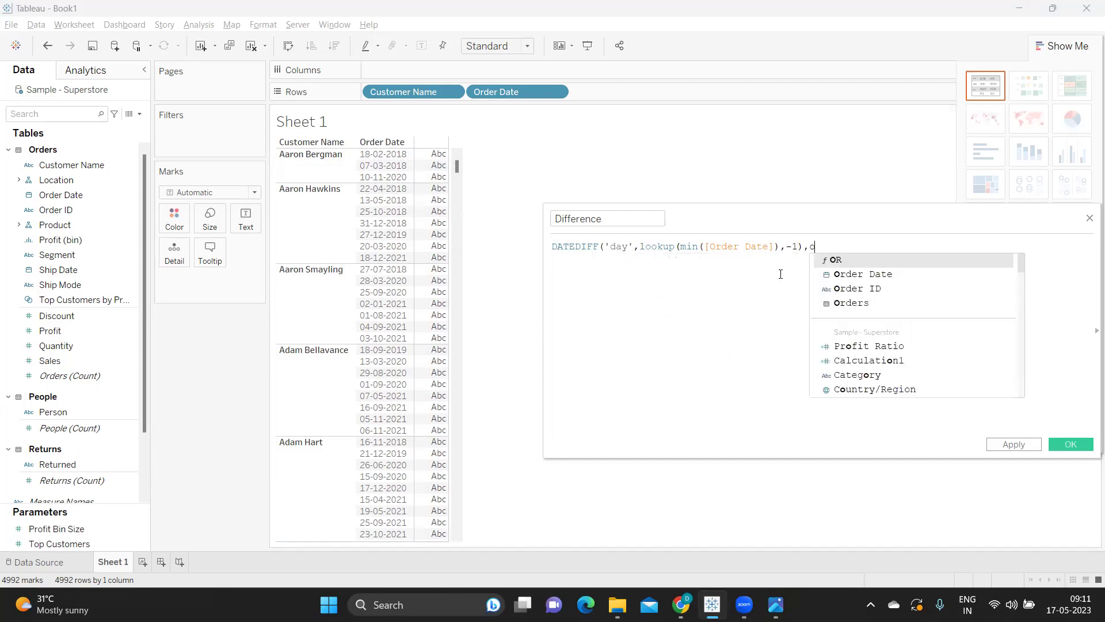
{"action": "type", "text": "([Order Date]"}
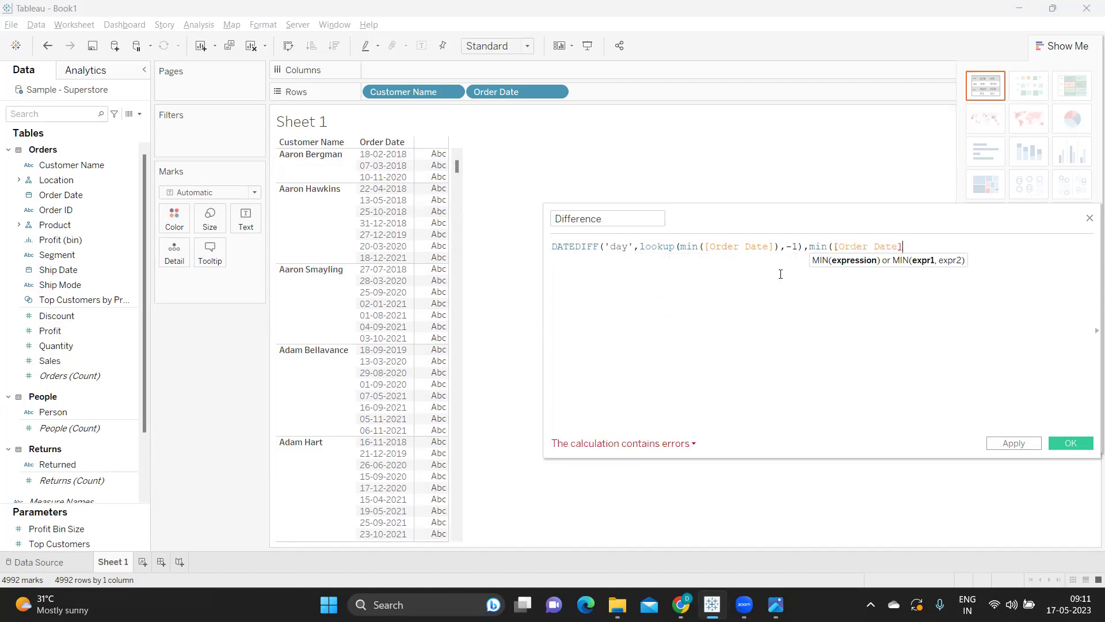
{"action": "type", "text": ")"}
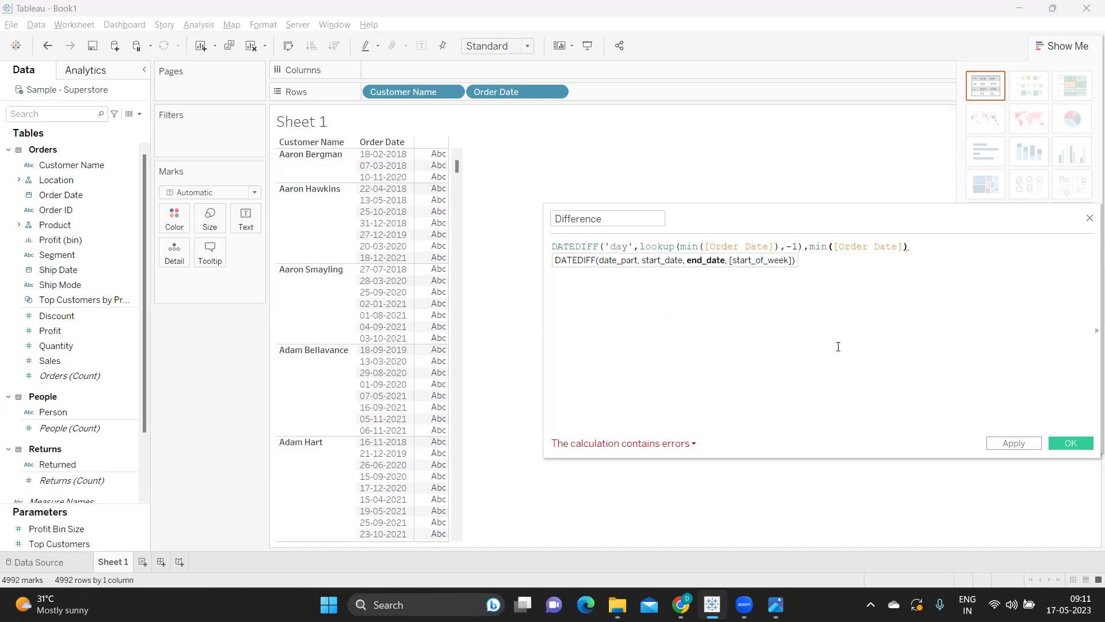
{"action": "left_click", "coordinate": [941, 242]}
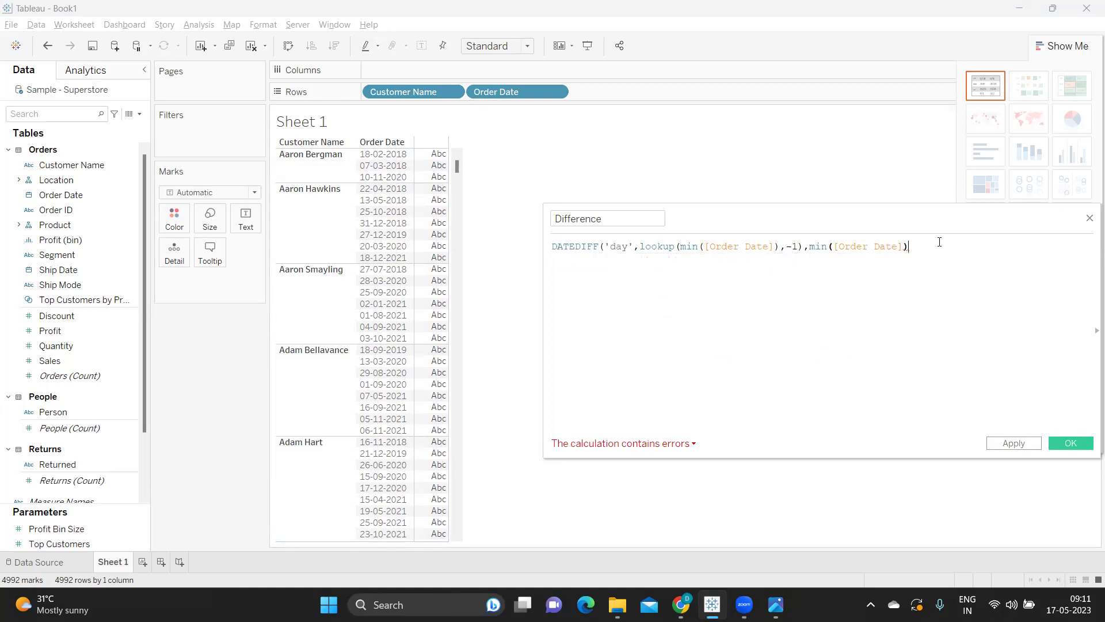
{"action": "type", "text": ")"}
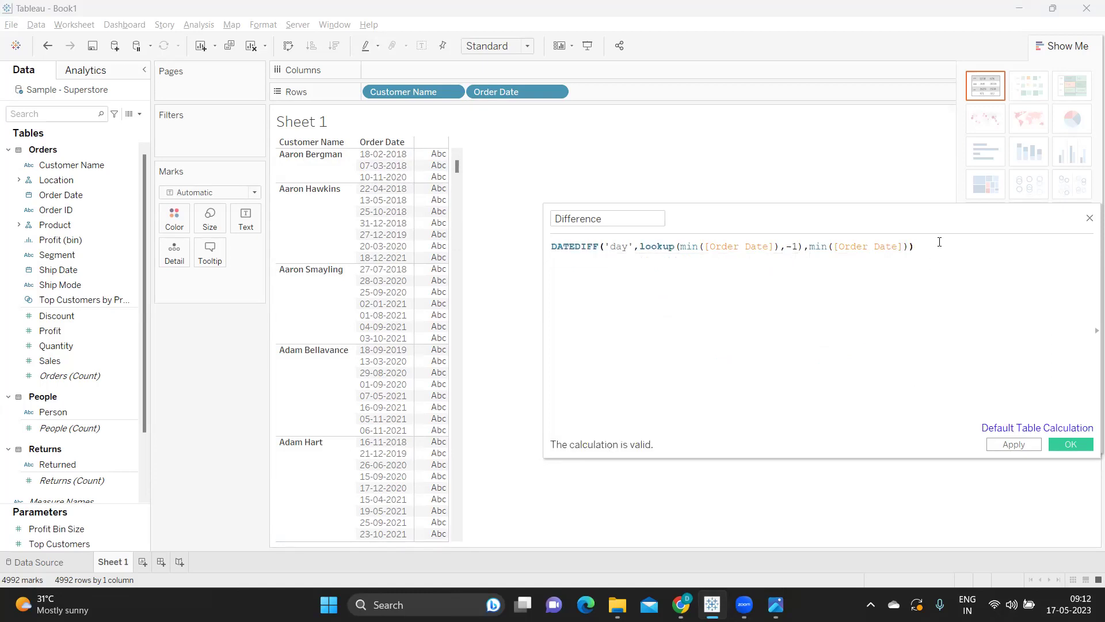
{"action": "left_click", "coordinate": [1024, 447]}
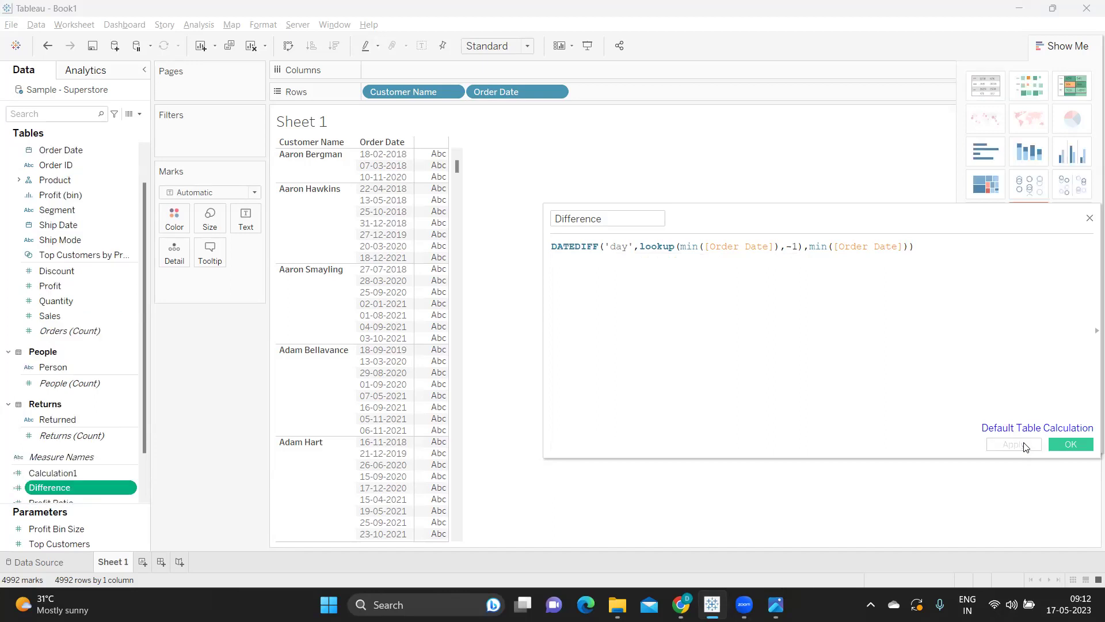
{"action": "left_click", "coordinate": [1057, 444]}
Step: Add the Difference field to the rows after Order Date and make it discrete
{"action": "left_click_drag", "start_coordinate": [44, 491], "coordinate": [642, 239]}
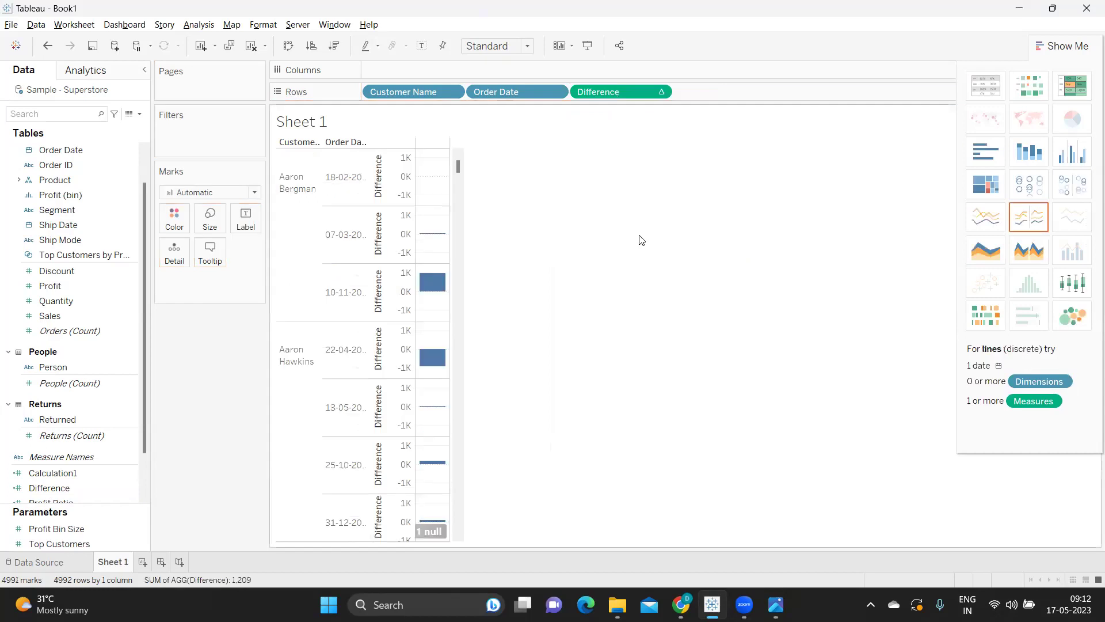
{"action": "left_click", "coordinate": [661, 93]}
{"action": "left_click", "coordinate": [599, 192]}
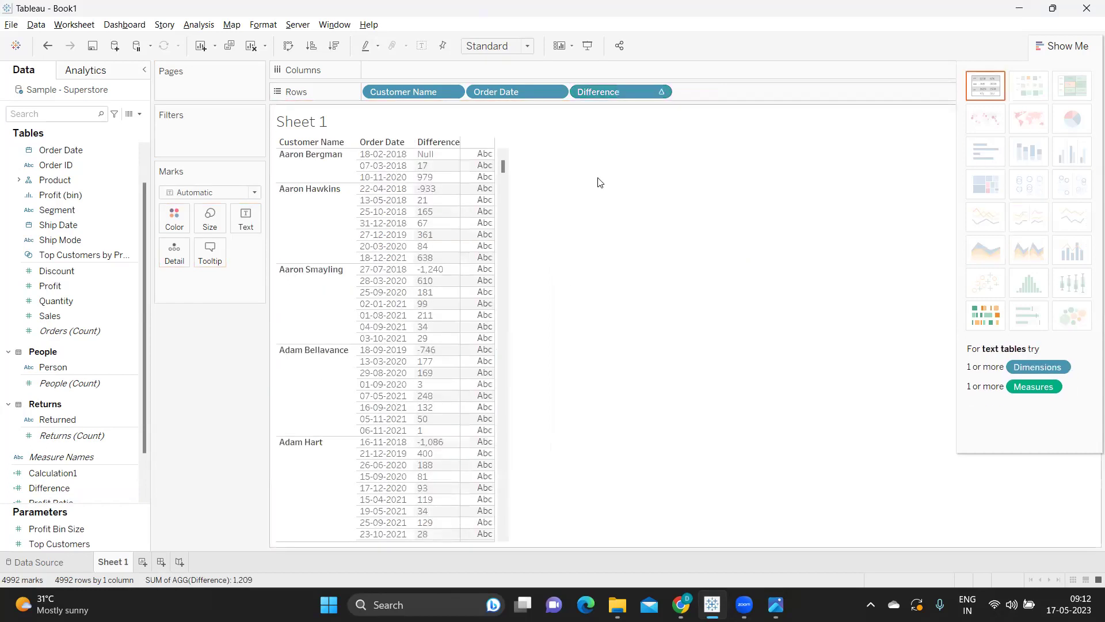
Step: Compute the Difference table calculation on specific dimensions Customer Name and Order Date, restarting every Customer Name
{"action": "left_click", "coordinate": [660, 93]}
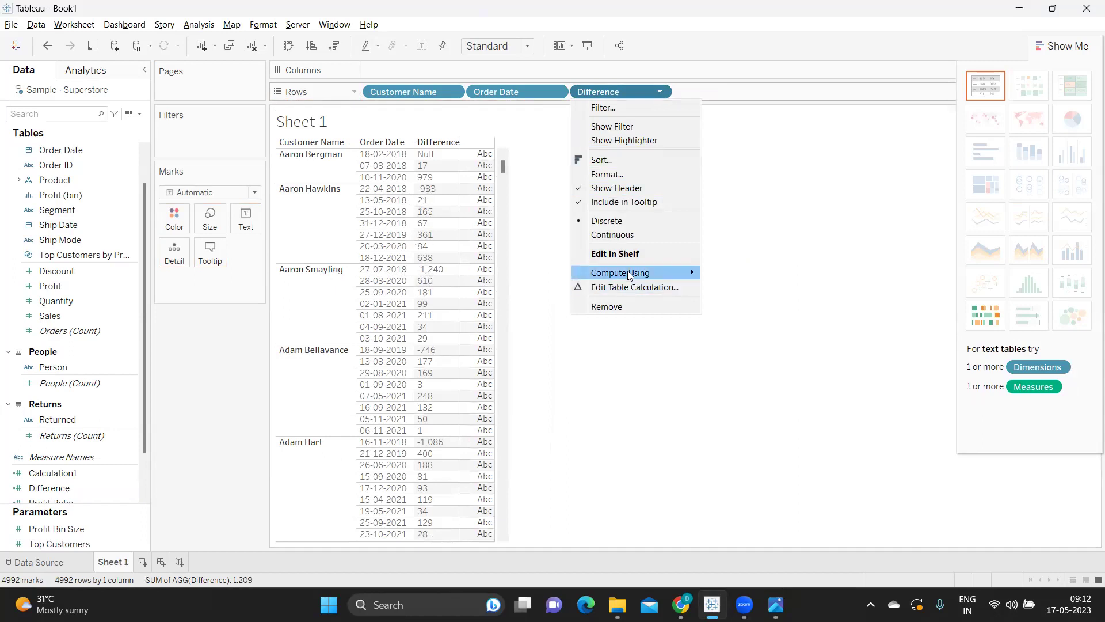
{"action": "left_click", "coordinate": [625, 287]}
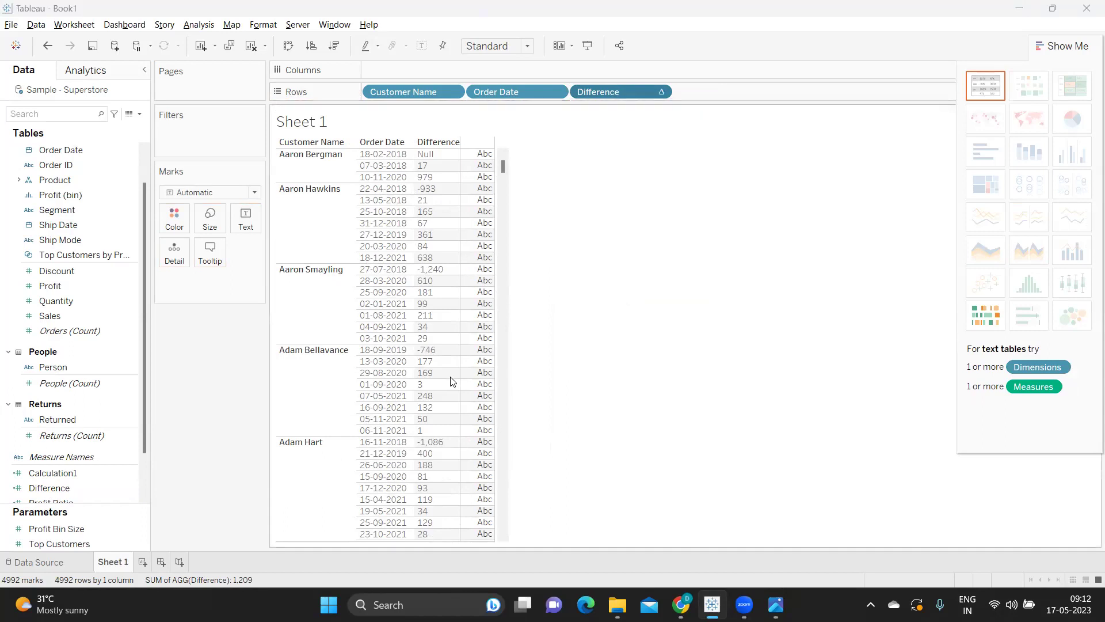
{"action": "left_click_drag", "start_coordinate": [598, 125], "coordinate": [713, 121]}
{"action": "left_click", "coordinate": [741, 272]}
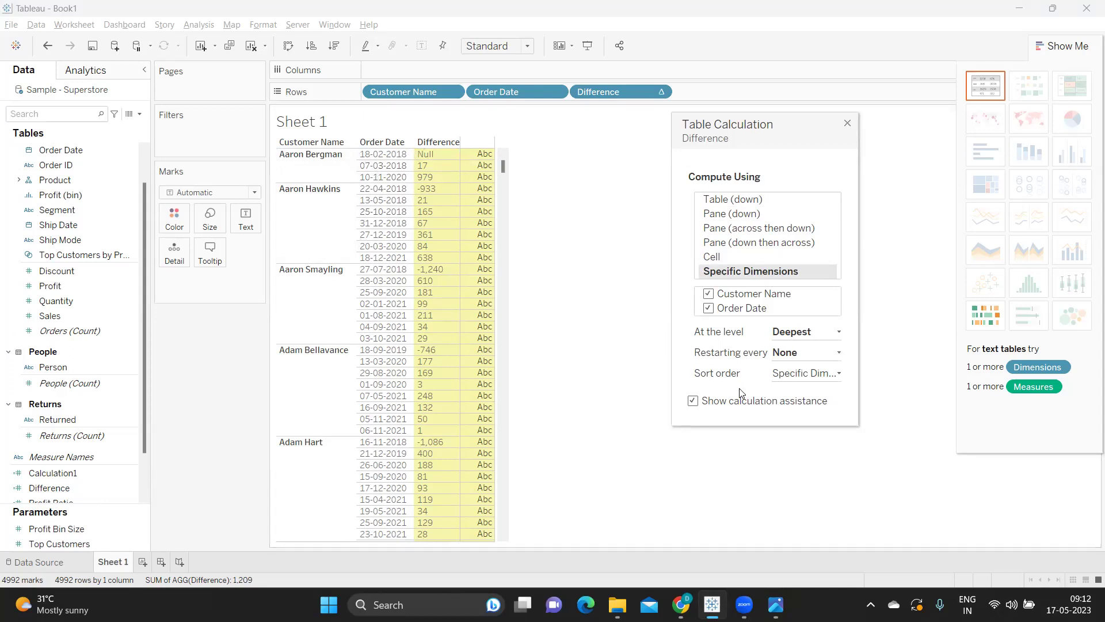
{"action": "left_click", "coordinate": [786, 355]}
{"action": "left_click", "coordinate": [806, 379]}
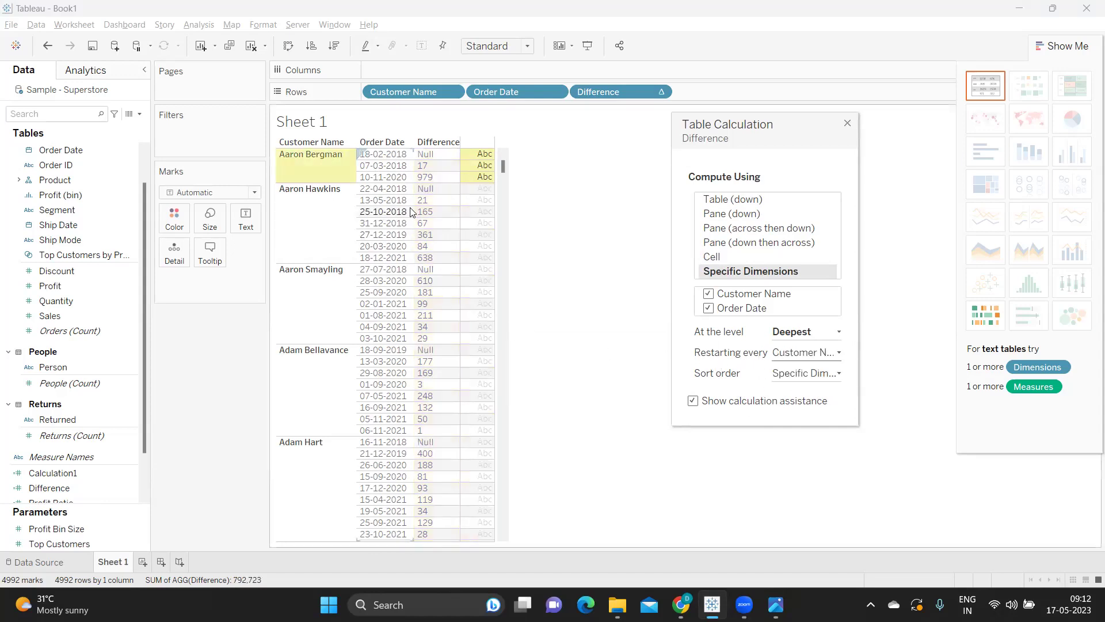
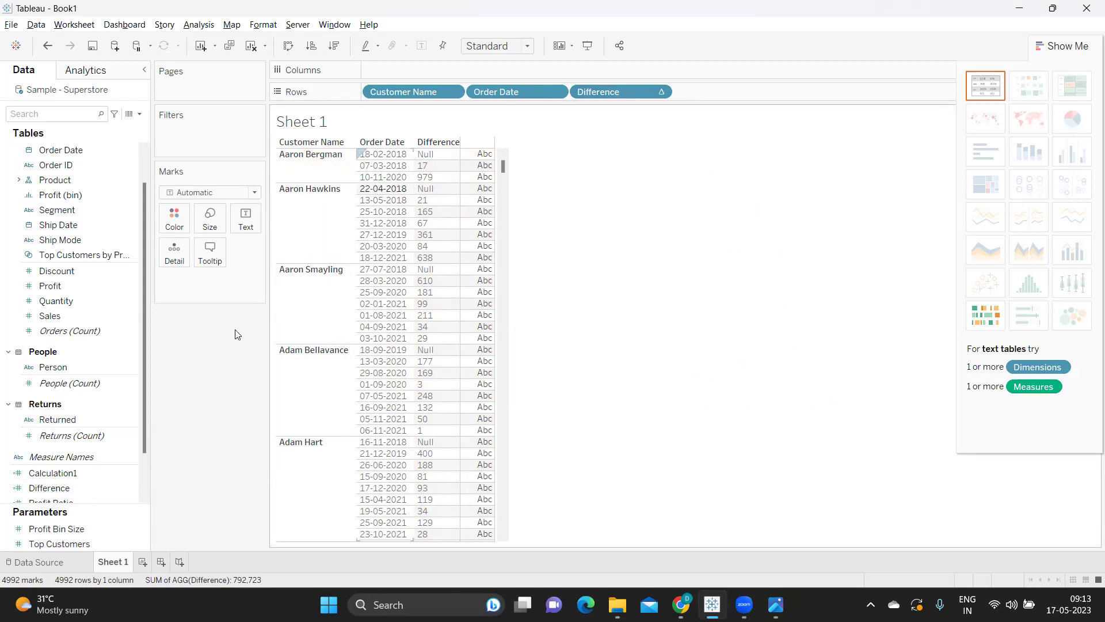
Step: Open Calculation1 for editing and insert IFNULL( on a new line before its DATEDIFF expression
{"action": "left_click", "coordinate": [129, 473]}
{"action": "left_click", "coordinate": [128, 475]}
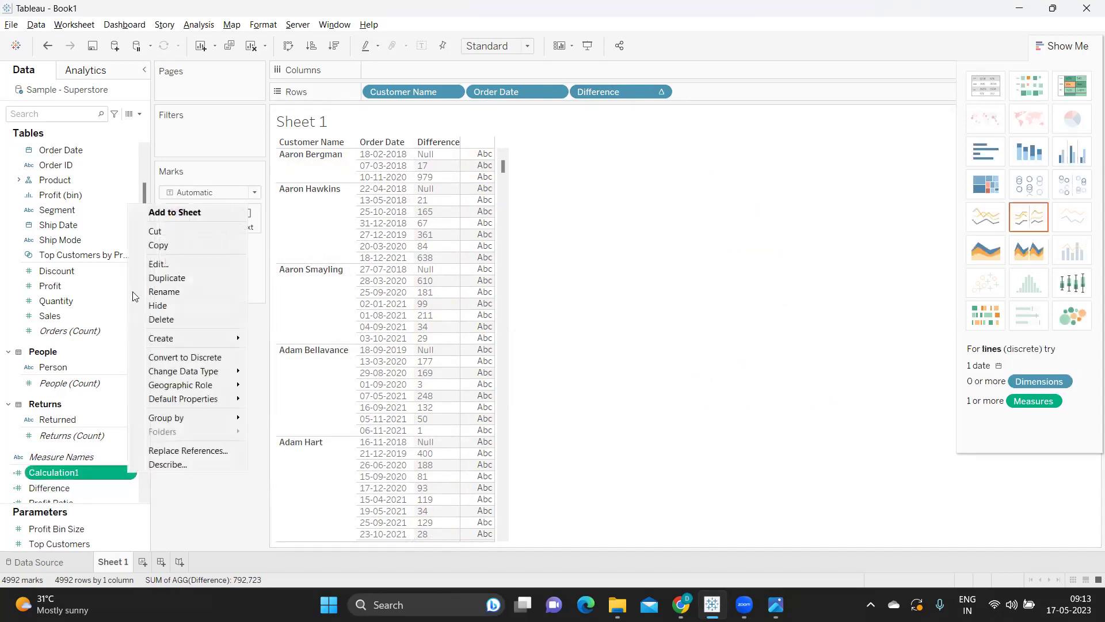
{"action": "left_click", "coordinate": [148, 264]}
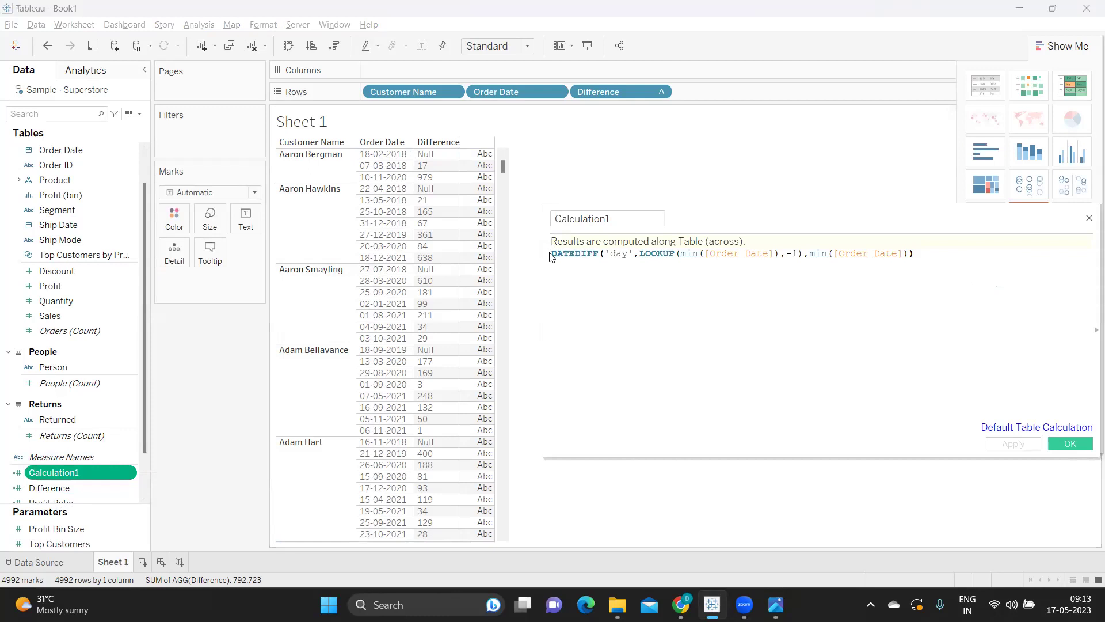
{"action": "key", "text": "Return"}
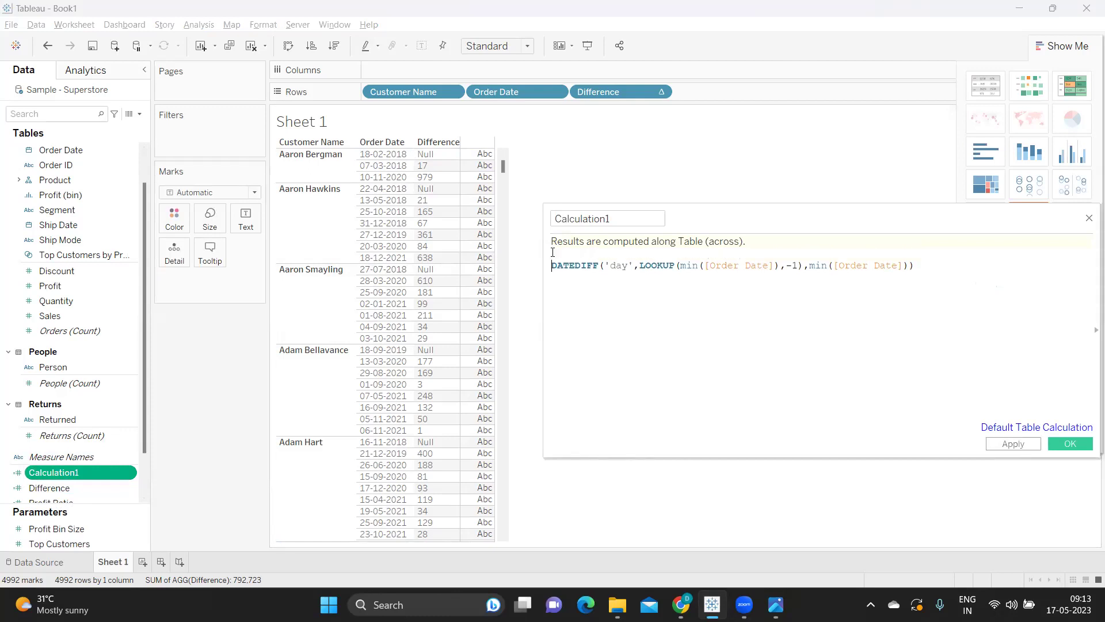
{"action": "type", "text": "ifnu"}
{"action": "key", "text": "Return"}
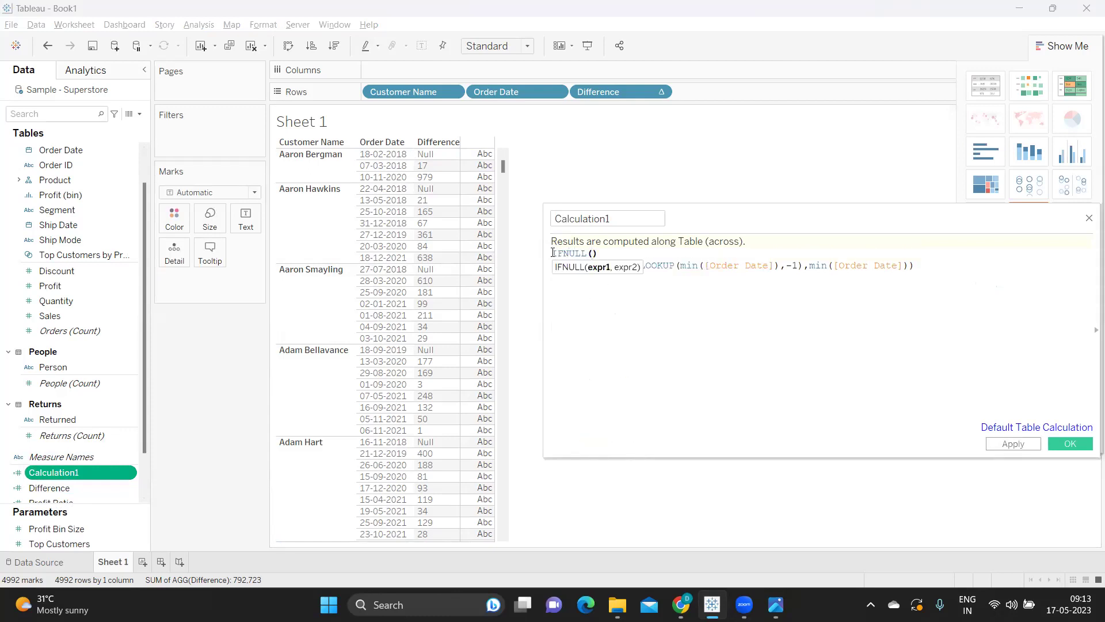
{"action": "key", "text": "Delete"}
Step: Add -1 as the IFNULL replacement value at the end of the Calculation1 formula and save the calculation
{"action": "left_click", "coordinate": [926, 264]}
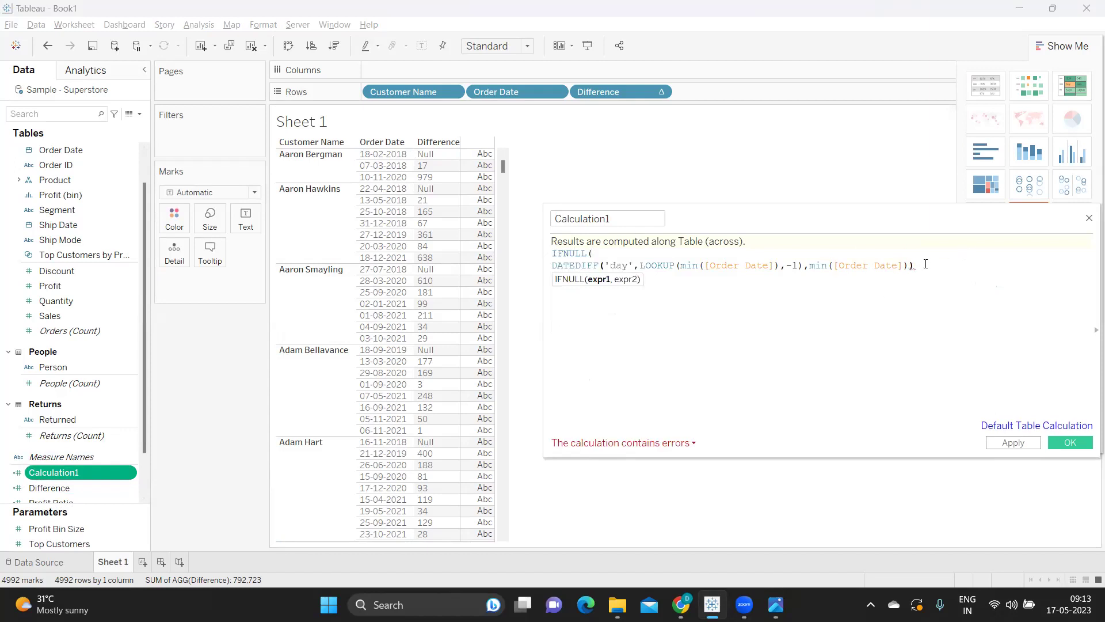
{"action": "type", "text": ",-1)"}
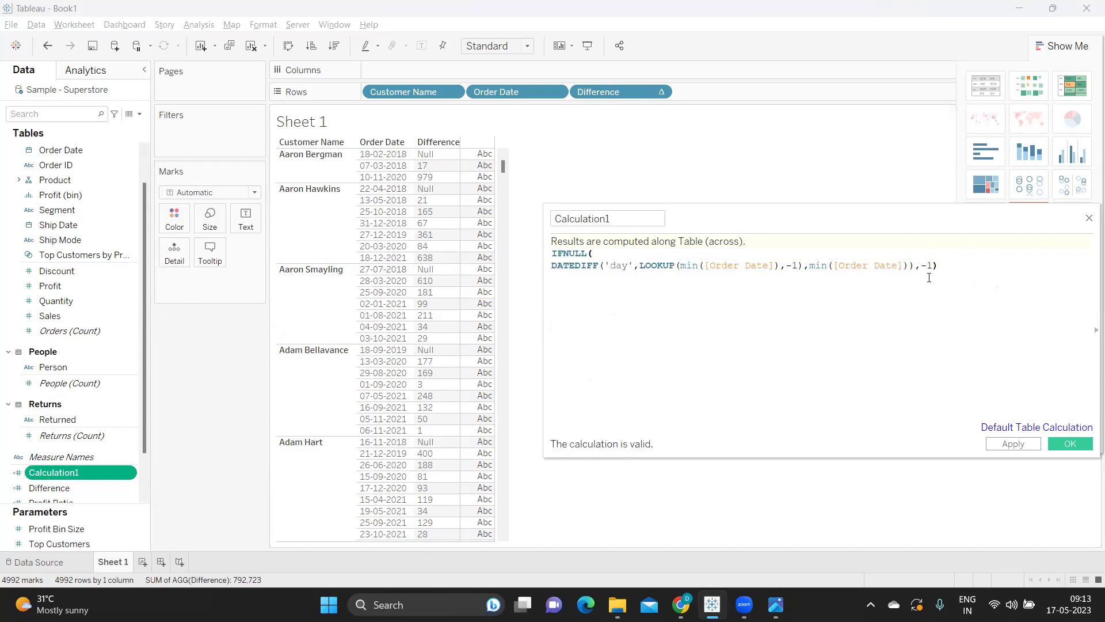
{"action": "left_click_drag", "start_coordinate": [921, 265], "coordinate": [931, 266]}
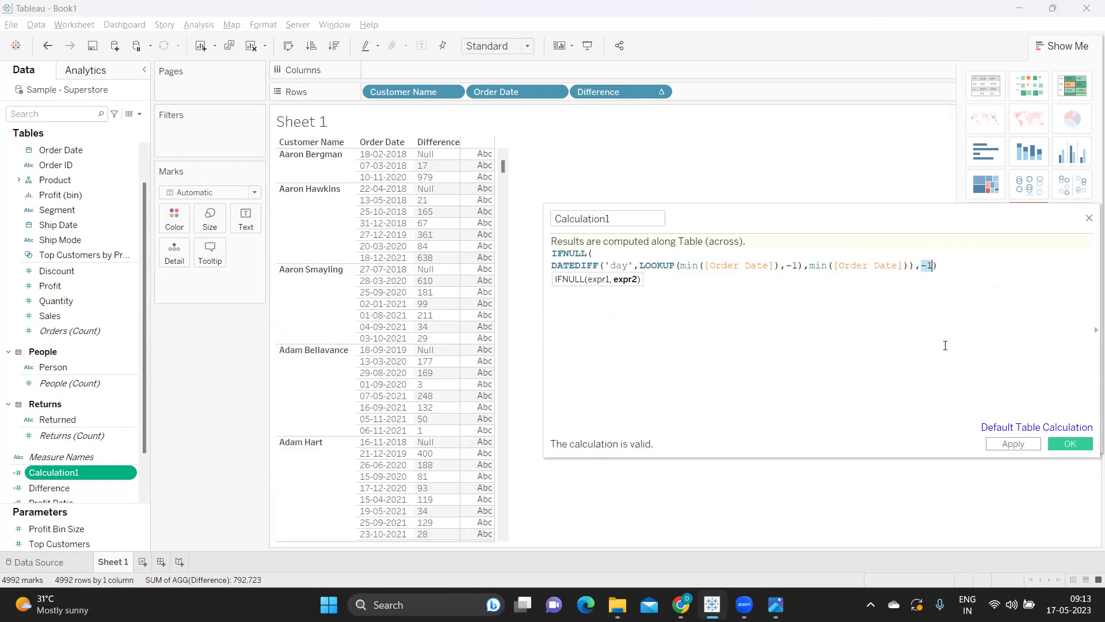
{"action": "left_click", "coordinate": [1012, 445]}
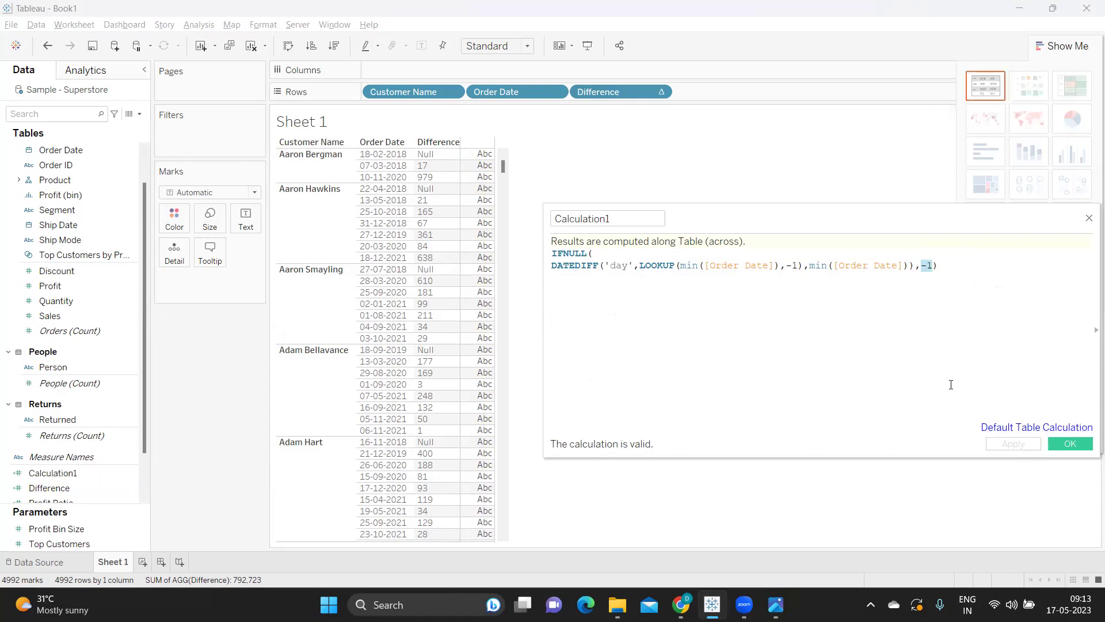
{"action": "left_click", "coordinate": [716, 319]}
{"action": "left_click", "coordinate": [1059, 442]}
Step: Open the Difference calculation for editing and insert an IFNULL function on a line above its DATEDIFF expression
{"action": "left_click", "coordinate": [131, 489]}
{"action": "left_click", "coordinate": [131, 490]}
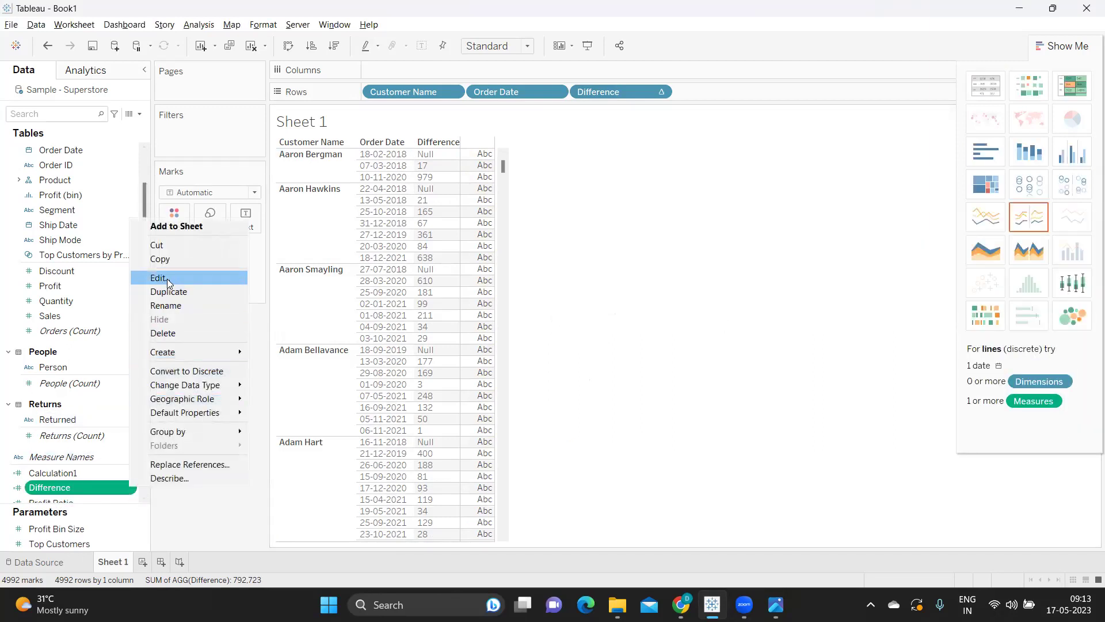
{"action": "left_click", "coordinate": [325, 302]}
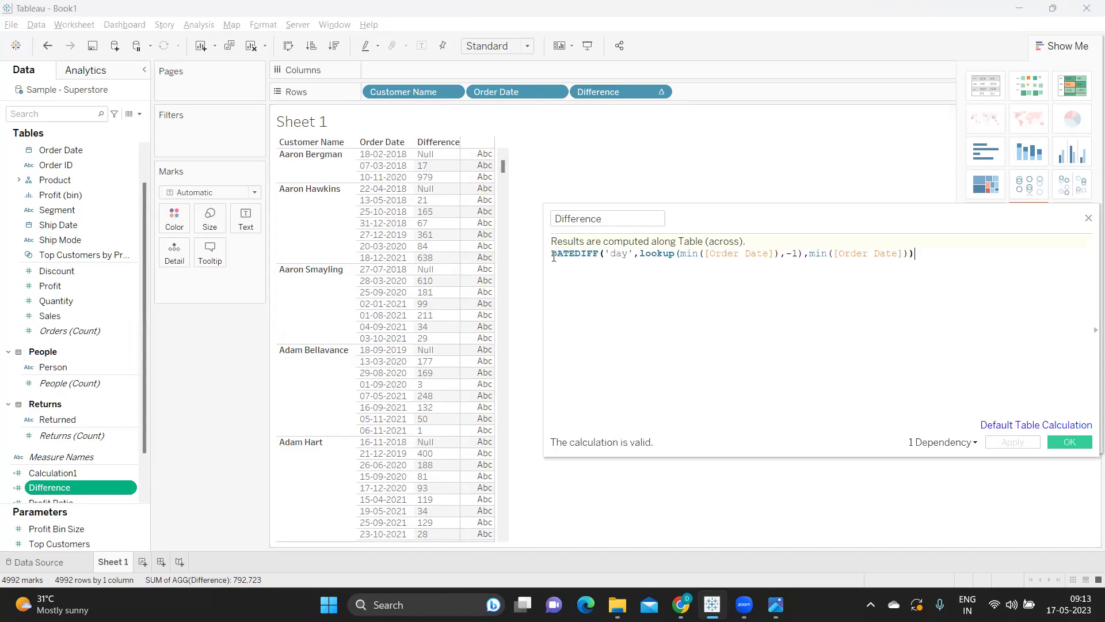
{"action": "key", "text": "Return"}
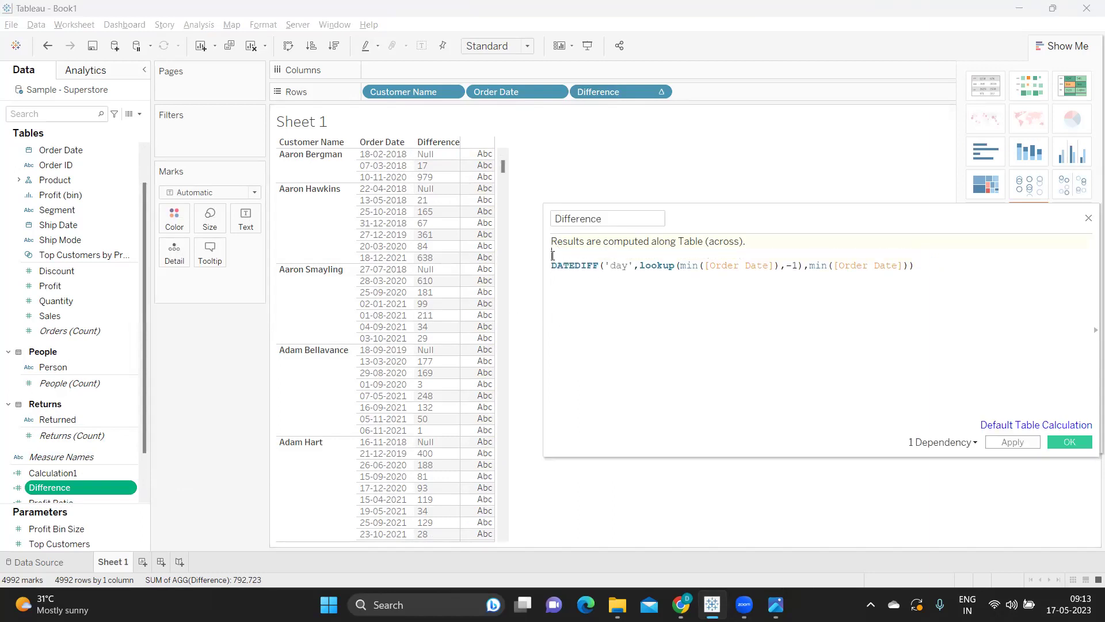
{"action": "type", "text": "ifn"}
{"action": "key", "text": "Return"}
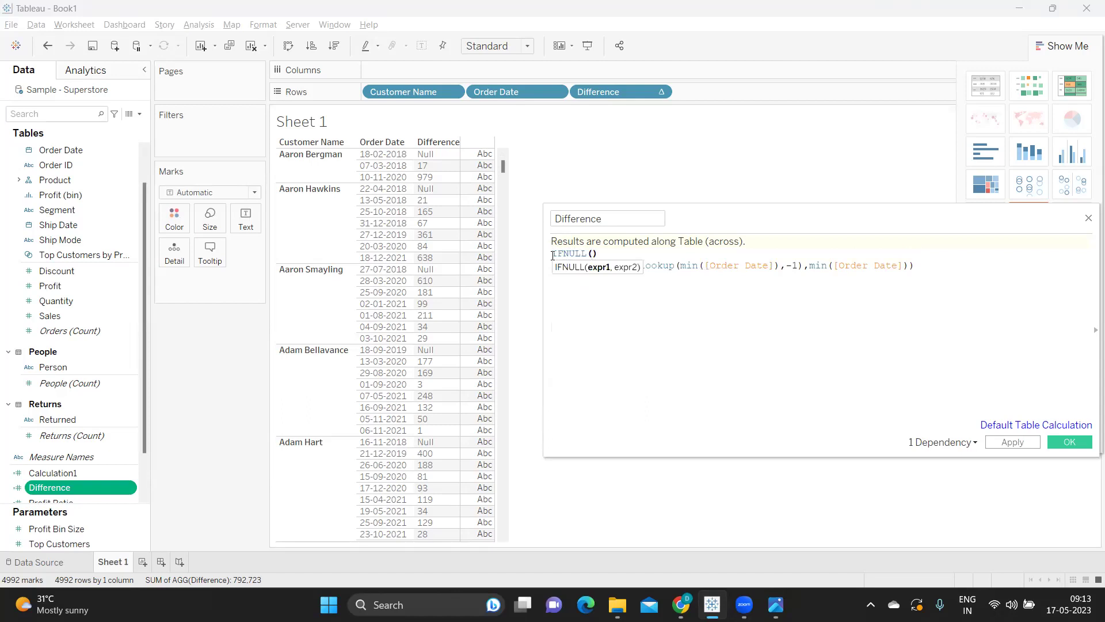
Step: Close the Difference formula's IFNULL with -1 as the replacement value and apply the change
{"action": "left_click", "coordinate": [920, 267]}
{"action": "type", "text": ","}
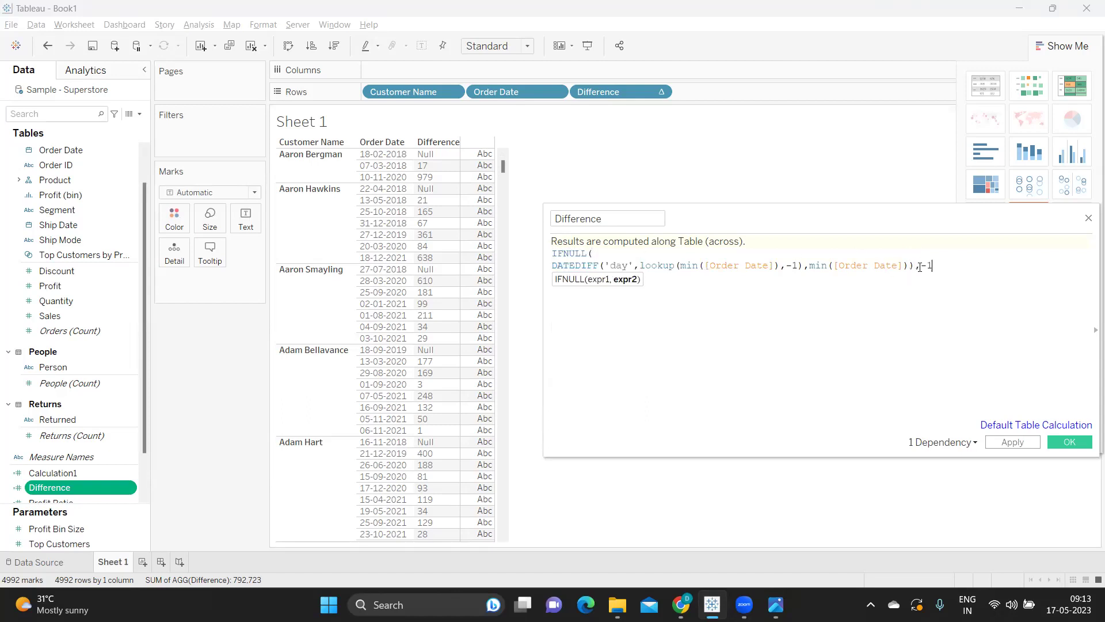
{"action": "type", "text": "-1)"}
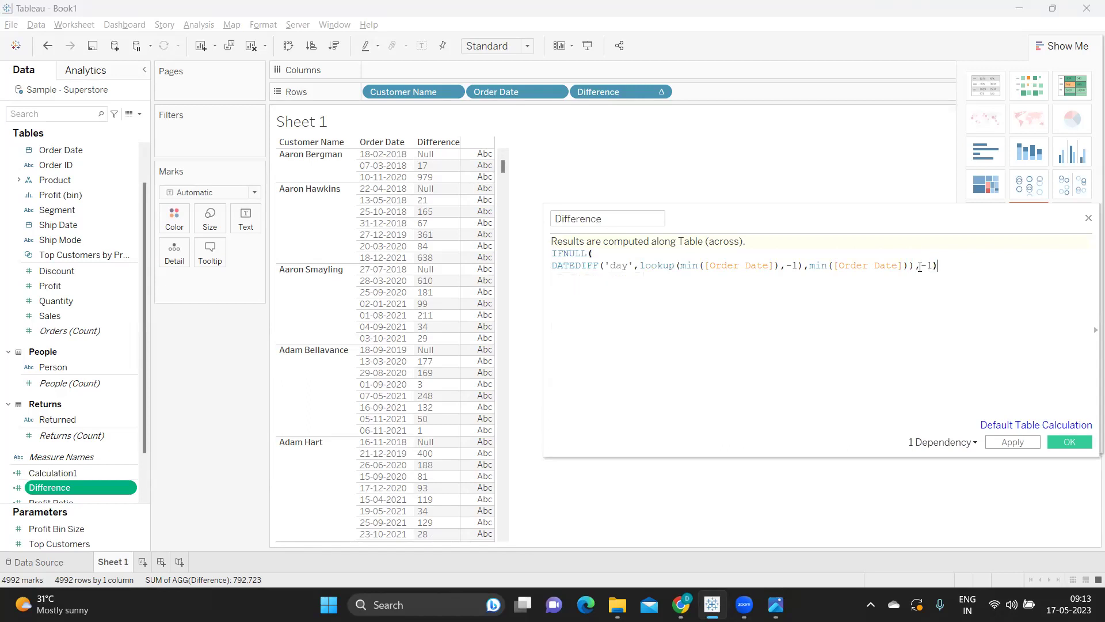
{"action": "left_click", "coordinate": [1002, 442]}
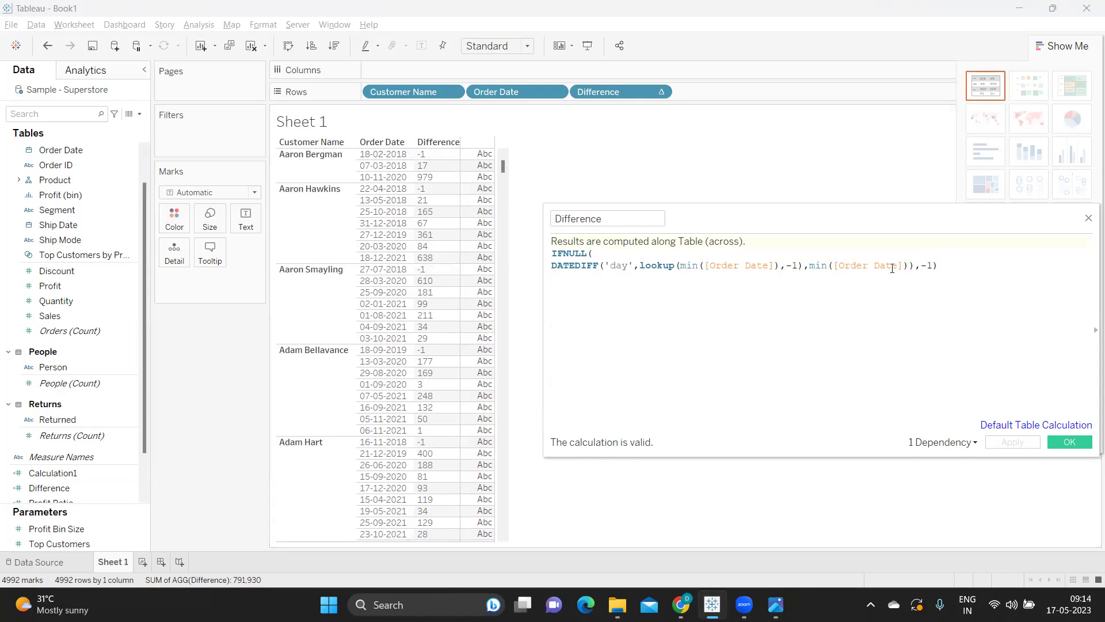
Step: Copy the Difference formula's text from lookup to the end, then close the calculation editor
{"action": "left_click_drag", "start_coordinate": [886, 214], "coordinate": [818, 211]}
{"action": "left_click_drag", "start_coordinate": [1031, 305], "coordinate": [986, 305]}
{"action": "left_click_drag", "start_coordinate": [698, 213], "coordinate": [780, 198]}
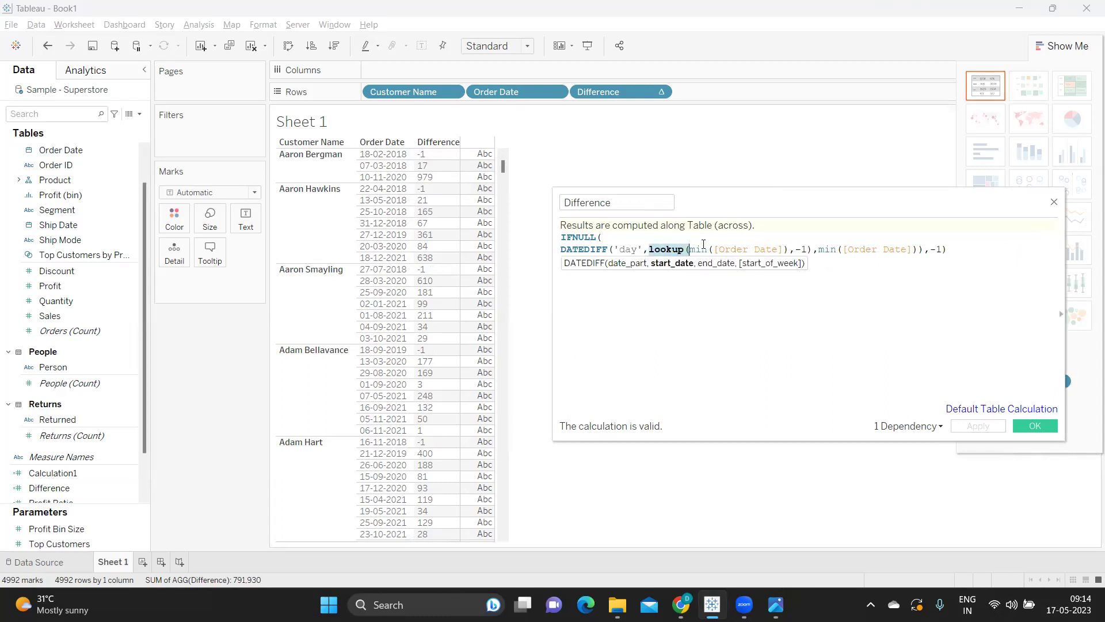
{"action": "left_click_drag", "start_coordinate": [649, 249], "coordinate": [959, 253]}
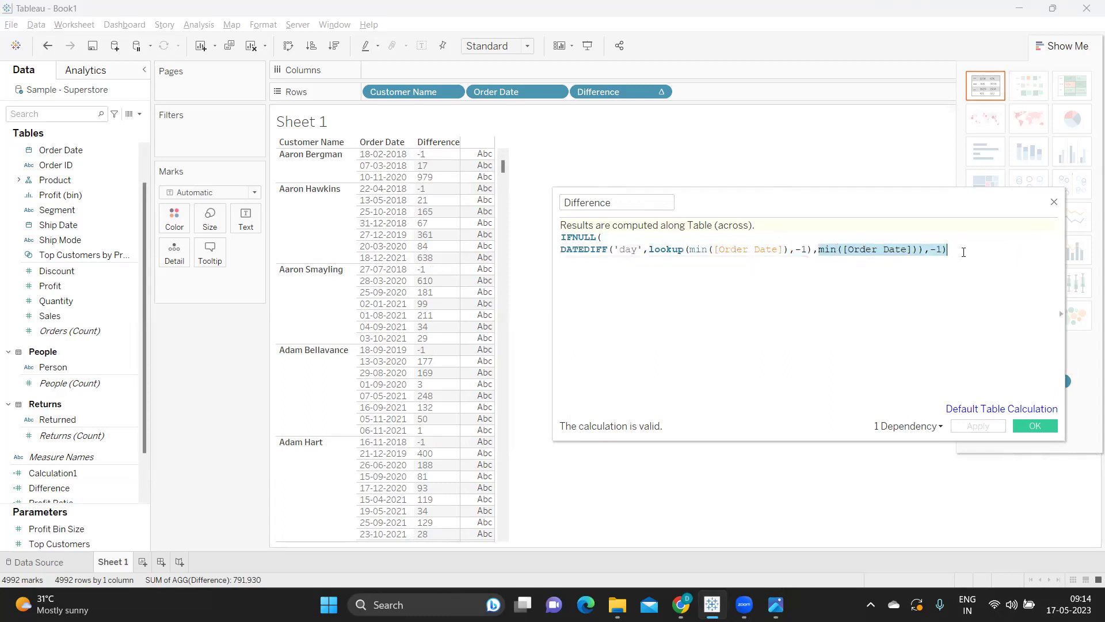
{"action": "left_click_drag", "start_coordinate": [776, 210], "coordinate": [879, 193]}
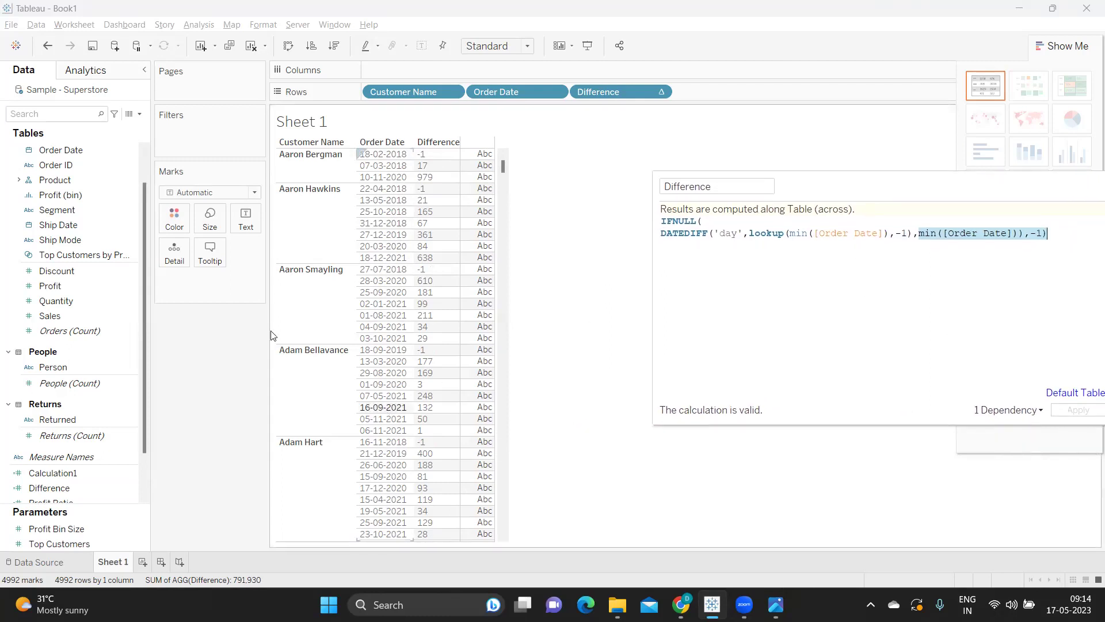
{"action": "left_click", "coordinate": [140, 115]}
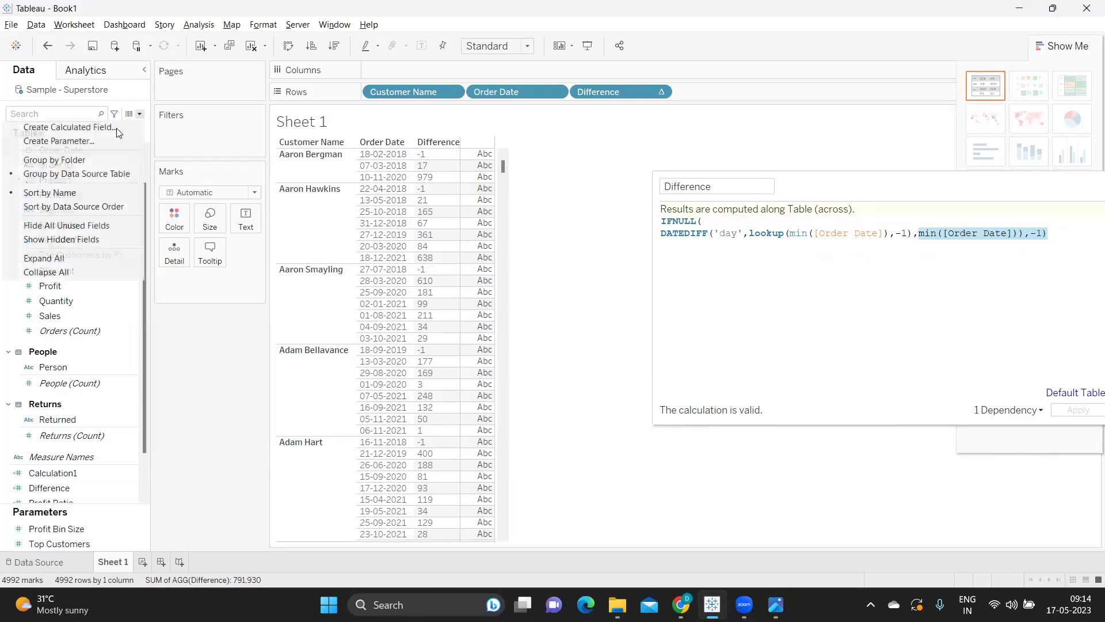
{"action": "left_click", "coordinate": [971, 260]}
{"action": "left_click_drag", "start_coordinate": [1056, 233], "coordinate": [747, 236]}
{"action": "key", "text": "ctrl+c"}
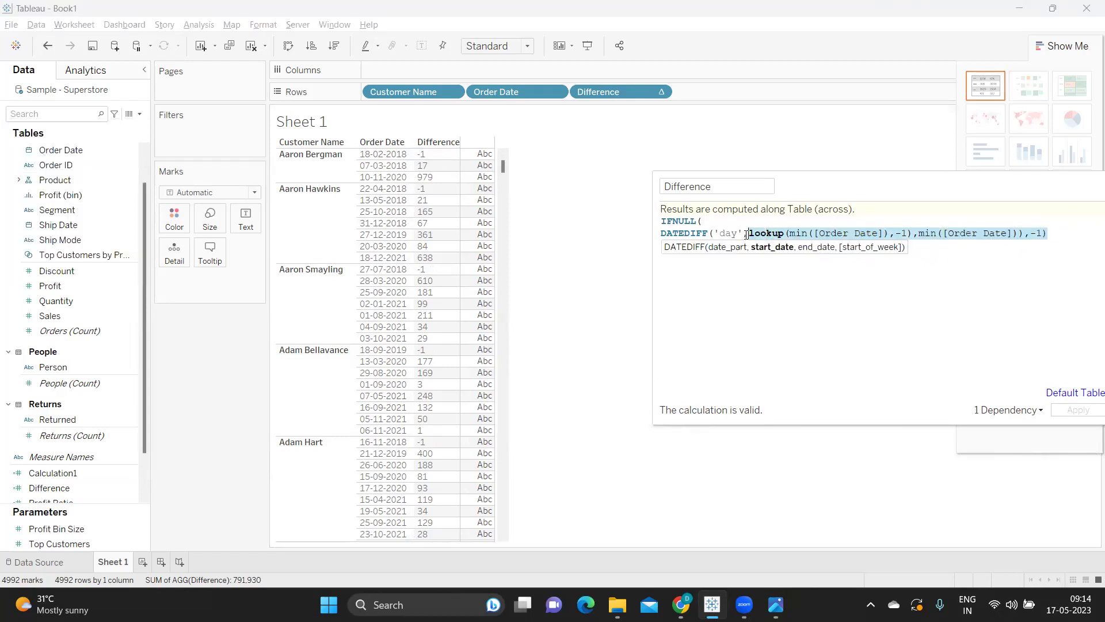
{"action": "left_click_drag", "start_coordinate": [937, 184], "coordinate": [821, 185]}
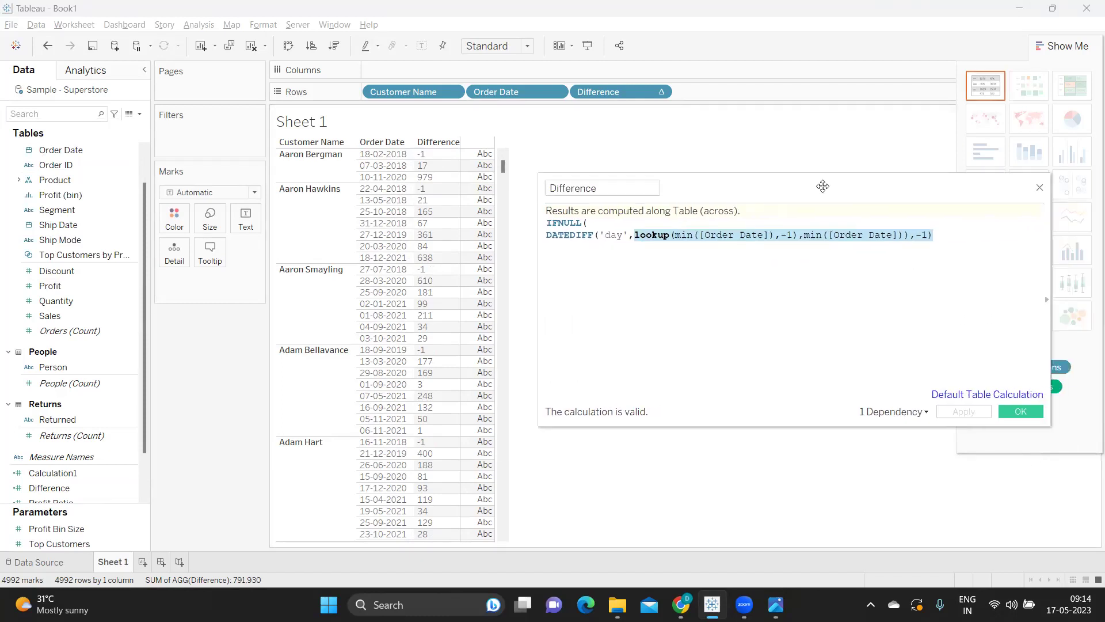
{"action": "left_click", "coordinate": [1015, 408]}
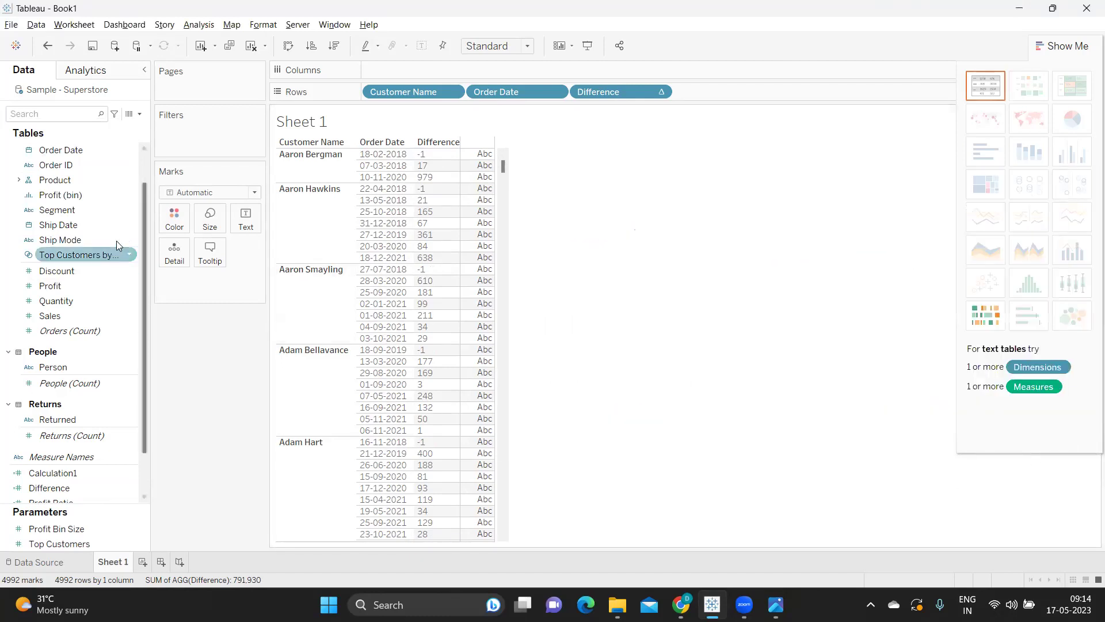
Step: Create a calculated field named Nr containing the copied lookup formula text
{"action": "left_click", "coordinate": [139, 114]}
{"action": "left_click", "coordinate": [68, 126]}
{"action": "key", "text": "ctrl+v"}
{"action": "left_click_drag", "start_coordinate": [608, 188], "coordinate": [516, 181]}
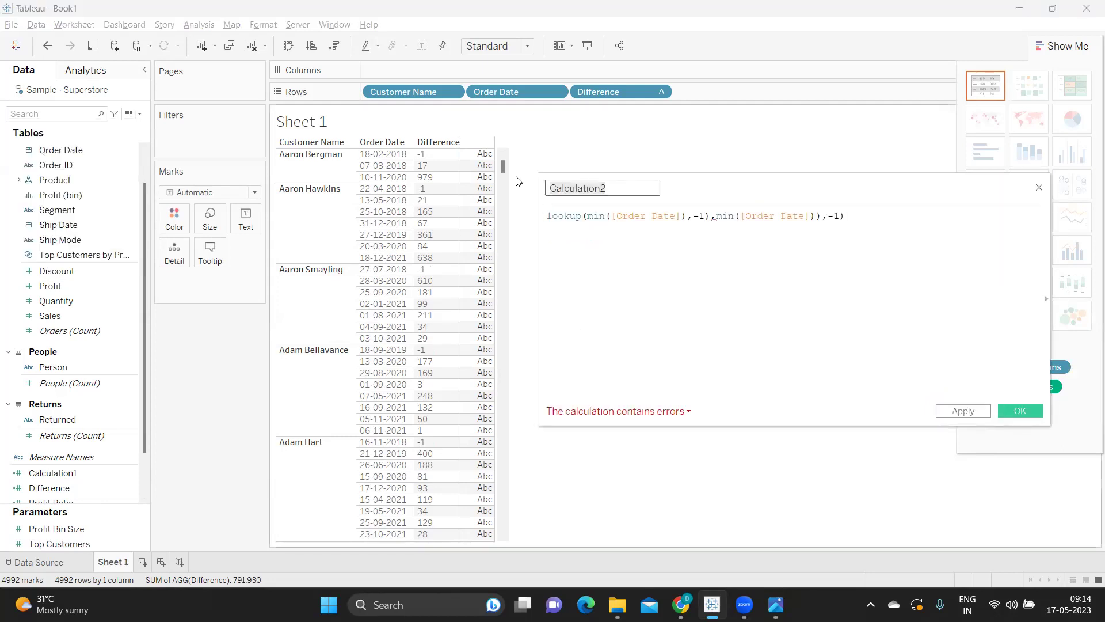
{"action": "type", "text": "Nr"}
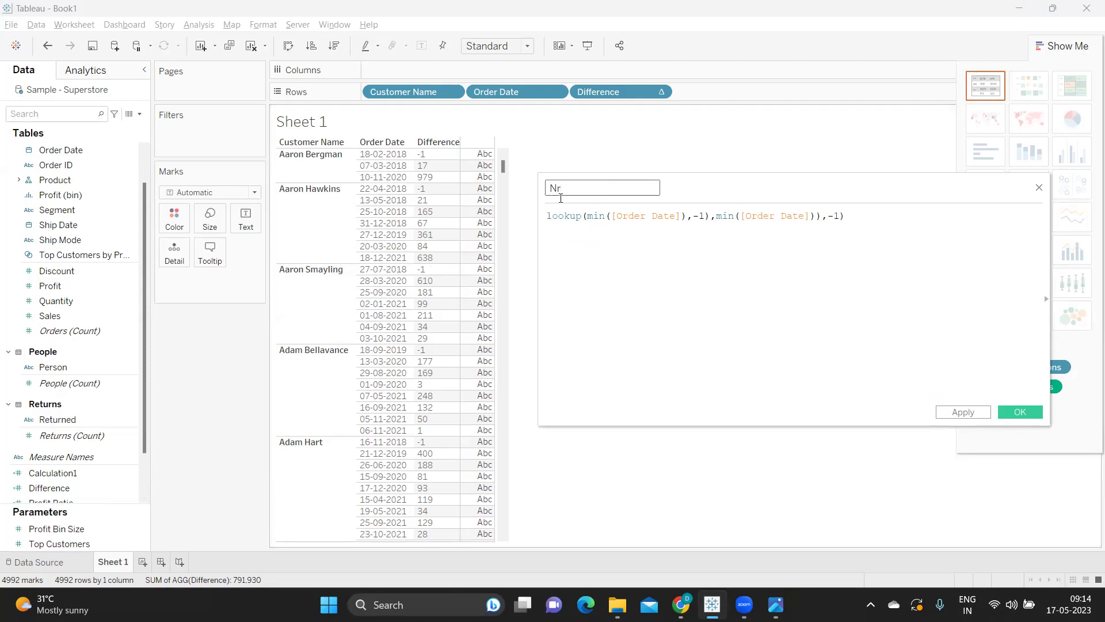
Step: Trim the Nr formula to lookup(min([Order Date]),-1) and save the calculation
{"action": "left_click", "coordinate": [713, 217]}
{"action": "left_click_drag", "start_coordinate": [713, 217], "coordinate": [845, 214]}
{"action": "key", "text": "BackSpace"}
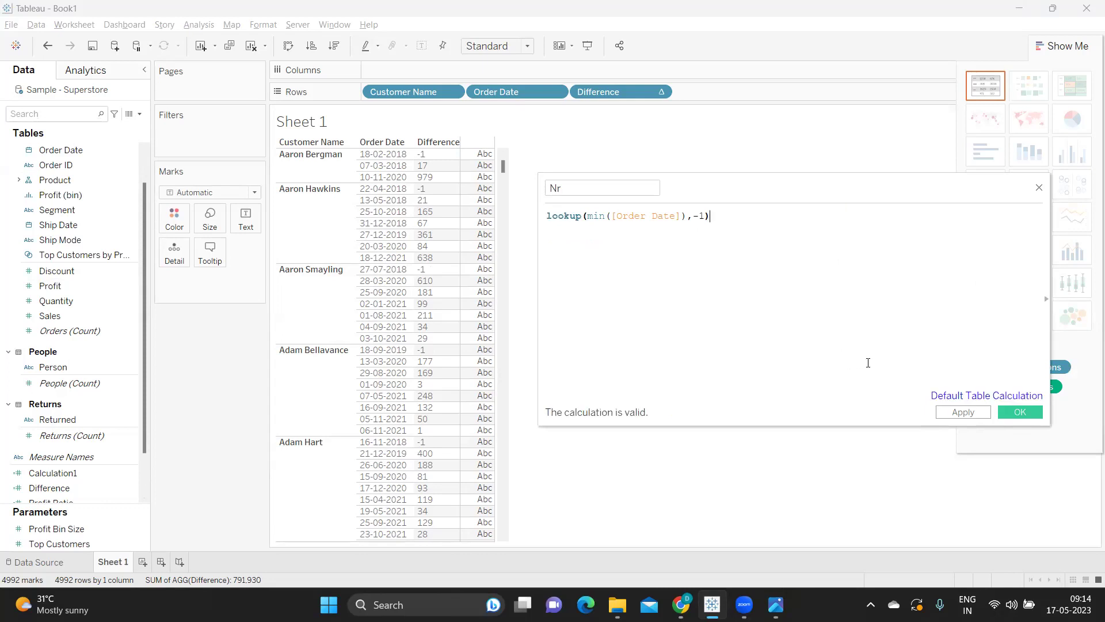
{"action": "left_click", "coordinate": [958, 412]}
{"action": "left_click", "coordinate": [1020, 412]}
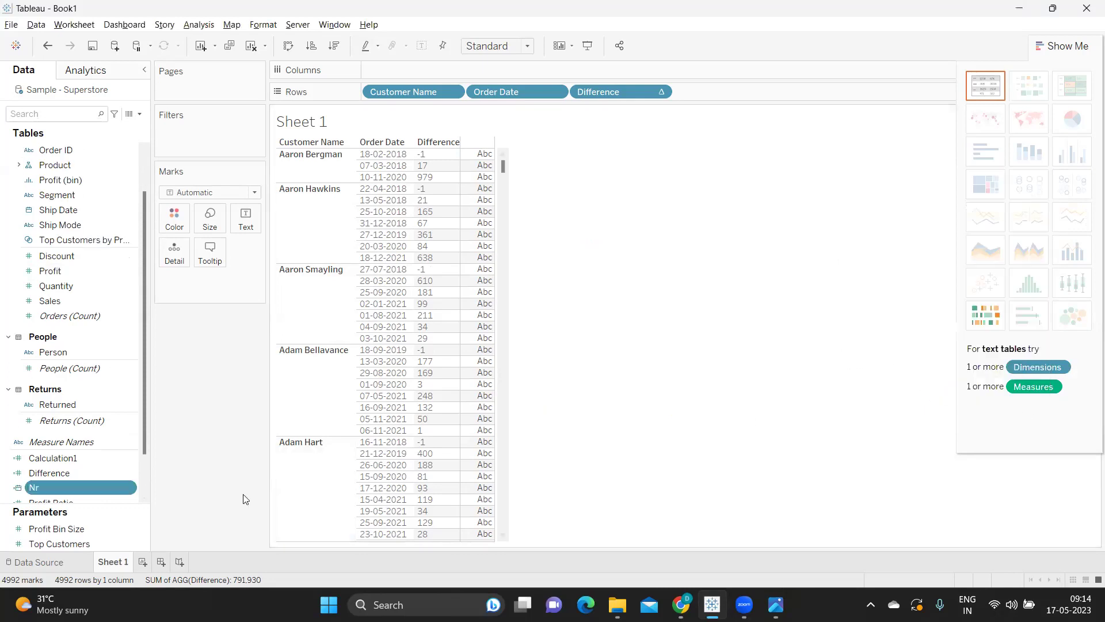
Step: Duplicate the Nr field and open the copy for editing
{"action": "right_click", "coordinate": [128, 486]}
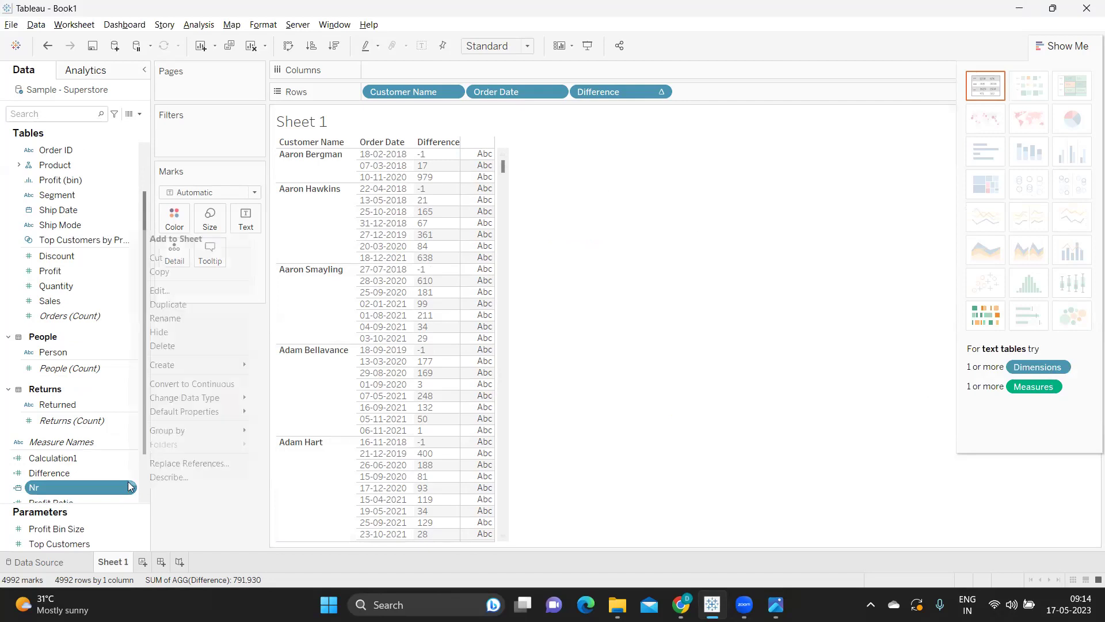
{"action": "left_click", "coordinate": [162, 304]}
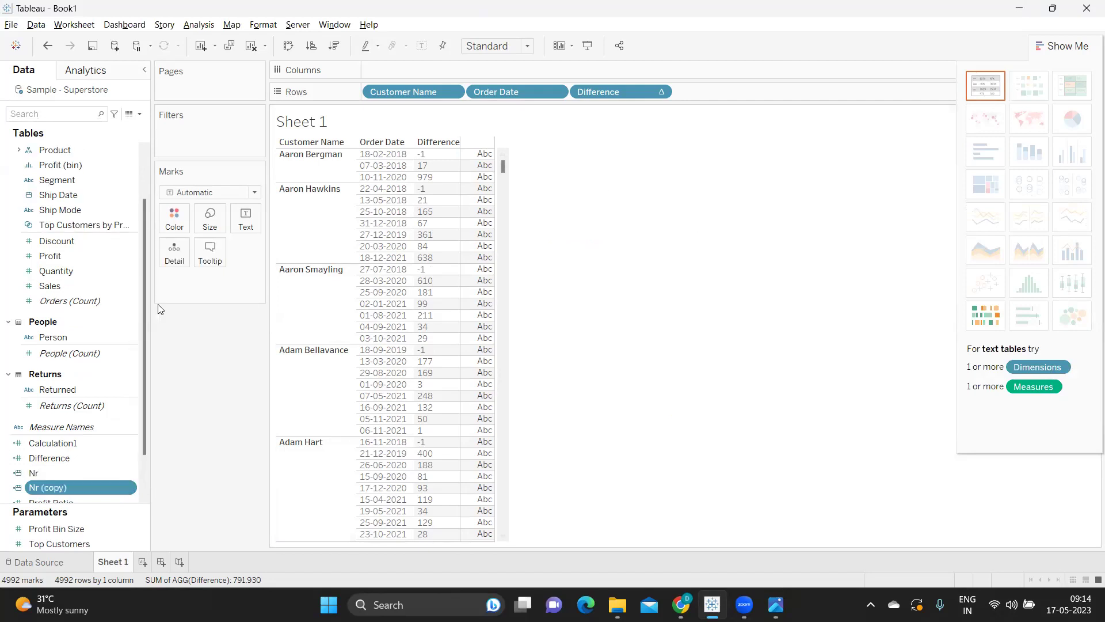
{"action": "right_click", "coordinate": [129, 487]}
{"action": "left_click", "coordinate": [154, 427]}
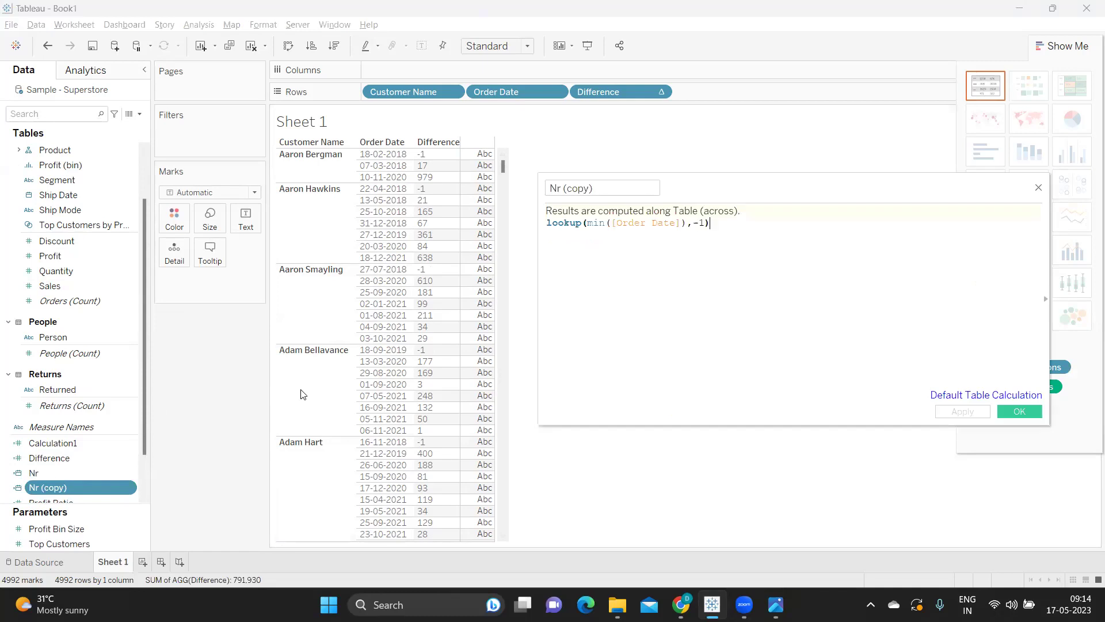
Step: Reduce the formula of the Nr copy to min([Order Date])
{"action": "left_click_drag", "start_coordinate": [727, 226], "coordinate": [519, 211]}
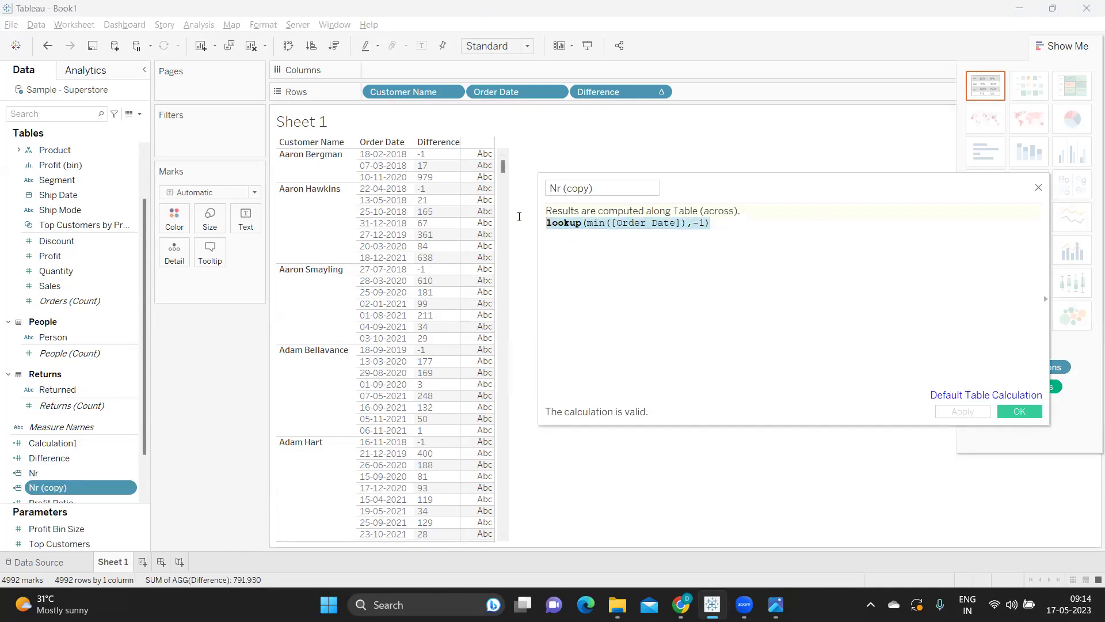
{"action": "left_click", "coordinate": [547, 224]}
{"action": "key", "text": "Delete"}
{"action": "key", "text": "Delete"}
{"action": "key", "text": "Delete"}
{"action": "key", "text": "Delete"}
{"action": "key", "text": "Delete"}
{"action": "key", "text": "Delete"}
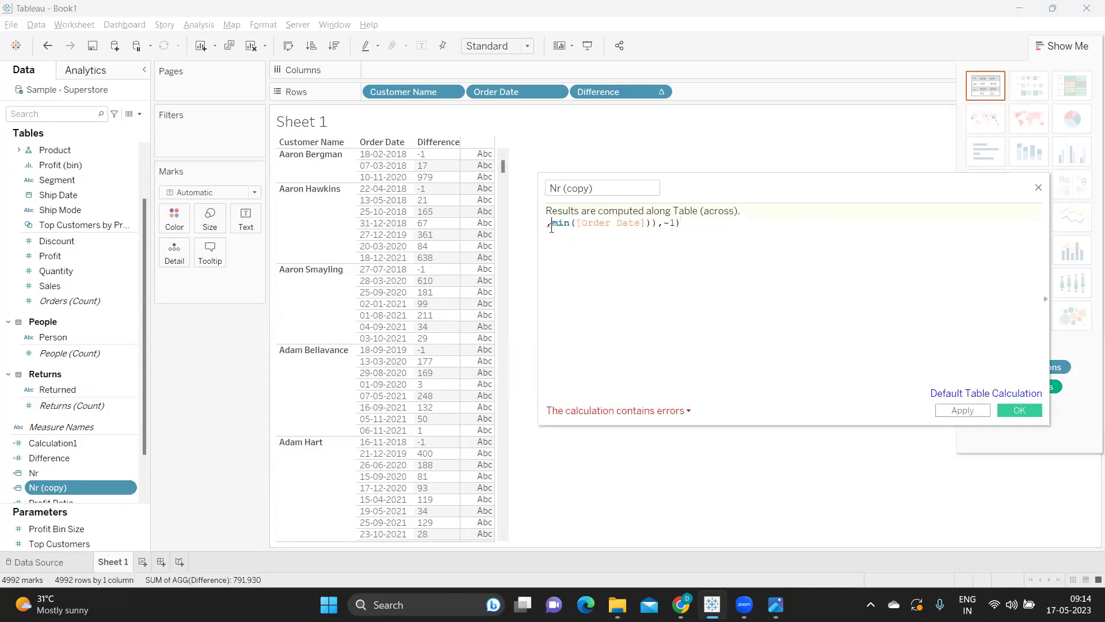
{"action": "key", "text": "Delete"}
{"action": "left_click", "coordinate": [676, 223]}
{"action": "key", "text": "BackSpace"}
{"action": "key", "text": "BackSpace"}
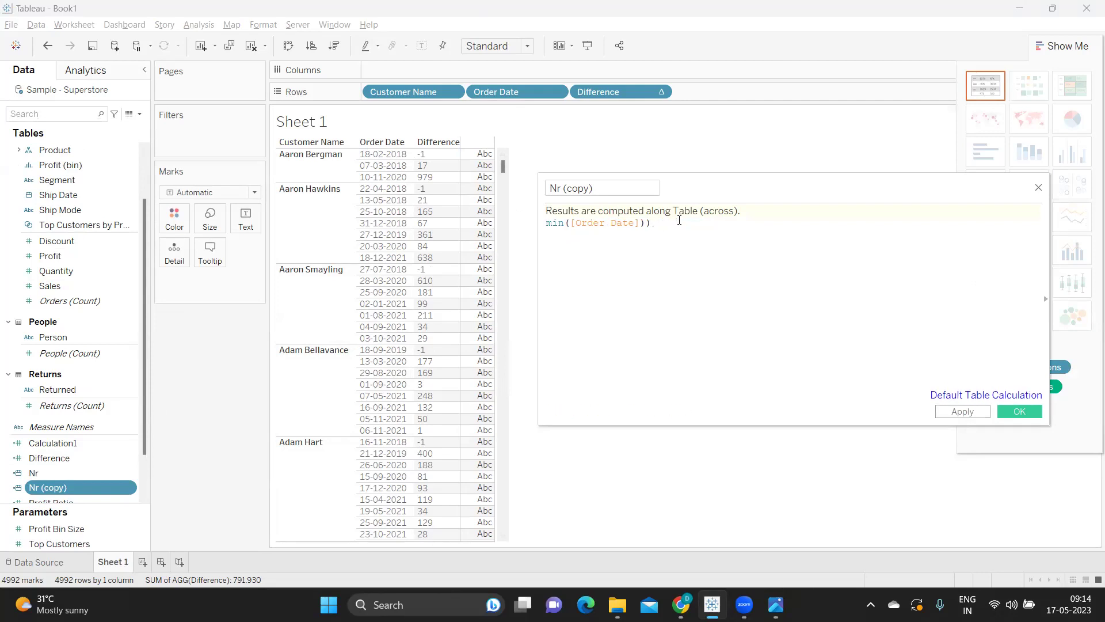
{"action": "key", "text": "BackSpace"}
Step: Rename the duplicated calculation Dr and save it
{"action": "left_click", "coordinate": [623, 188]}
{"action": "type", "text": "DR"}
{"action": "key", "text": "BackSpace"}
{"action": "type", "text": "r"}
{"action": "left_click", "coordinate": [972, 412]}
{"action": "left_click", "coordinate": [1013, 411]}
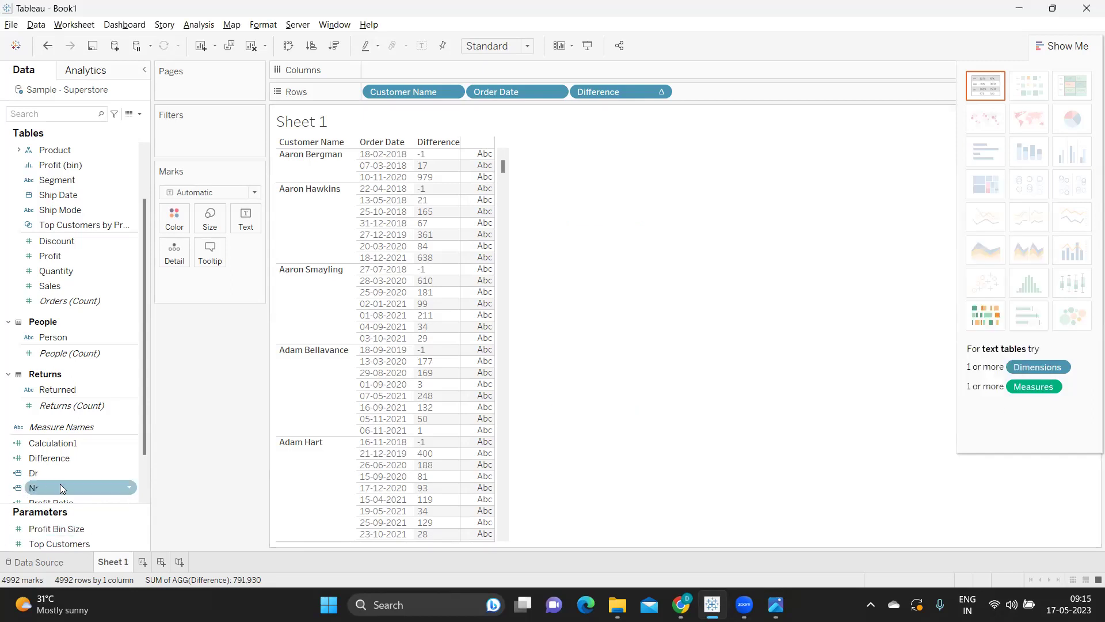
Step: Add the Nr and Dr fields to the rows after Difference
{"action": "left_click_drag", "start_coordinate": [69, 486], "coordinate": [782, 97]}
{"action": "left_click_drag", "start_coordinate": [33, 472], "coordinate": [789, 96]}
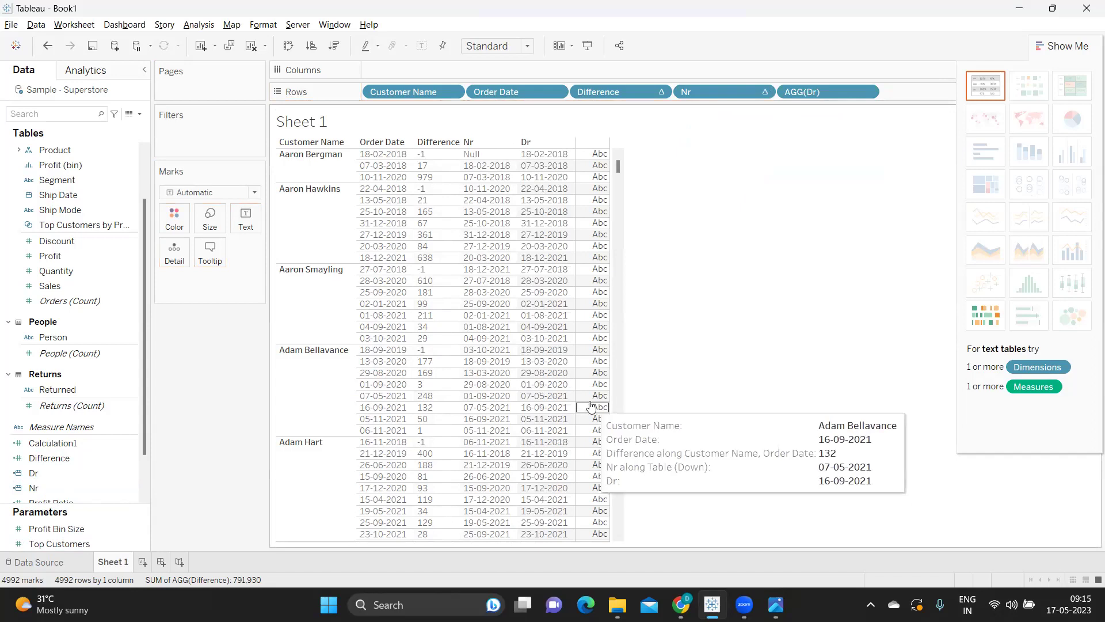